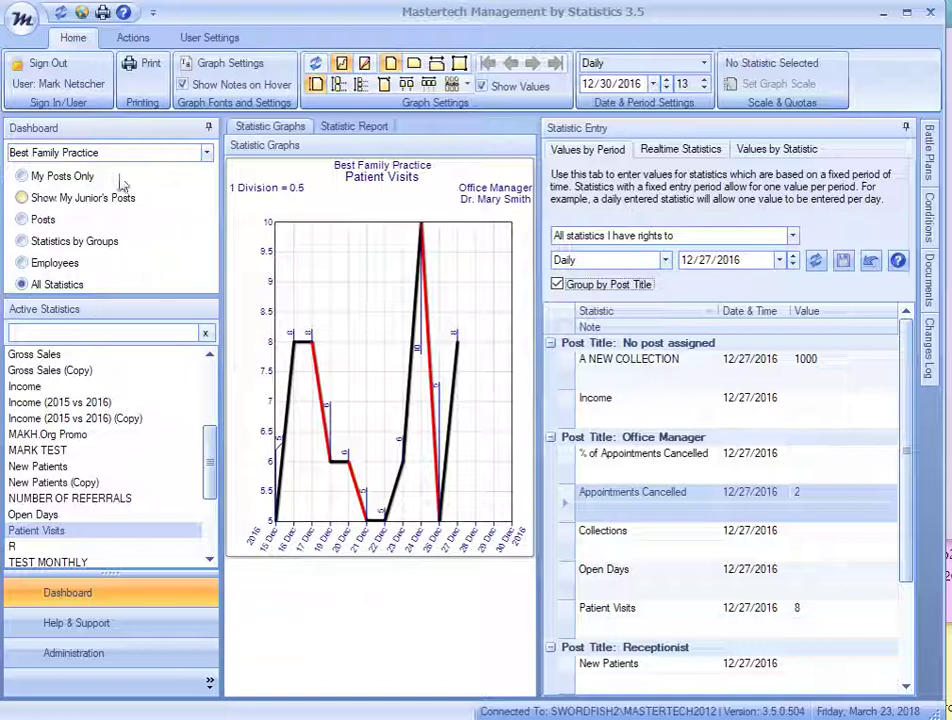
Keep Best Family Practice as the organization and browse its dashboard by Employees, by Posts and by All Statistics
click(207, 153)
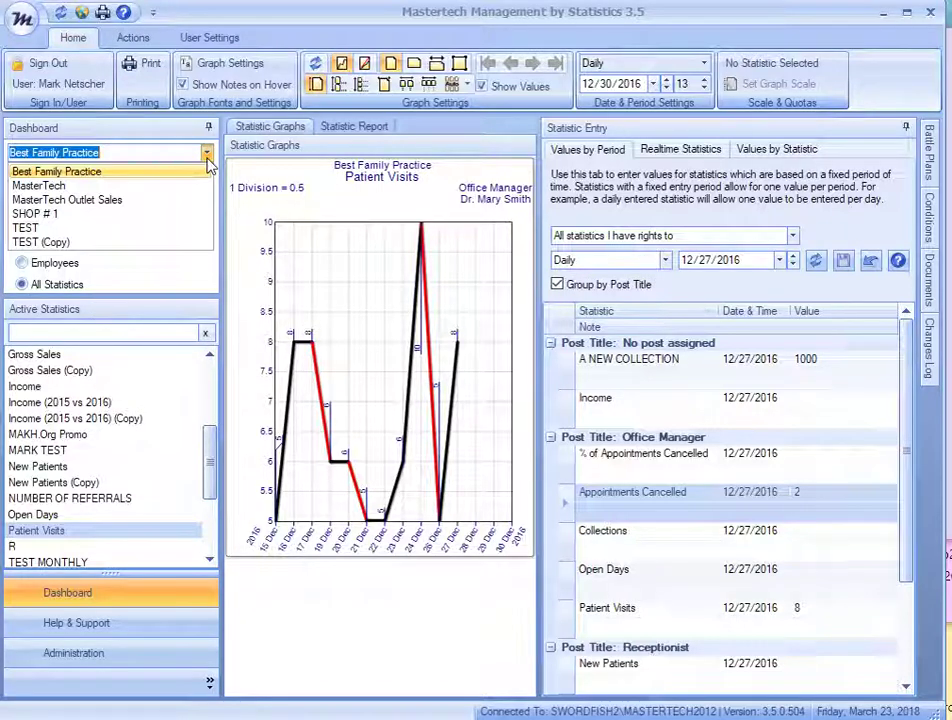
click(156, 176)
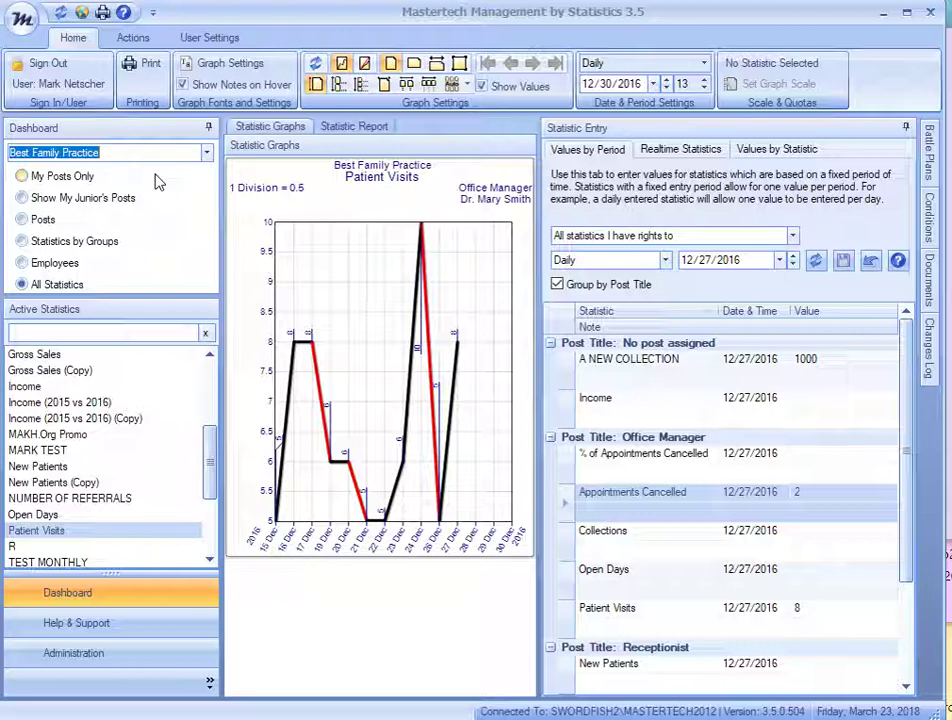
click(62, 270)
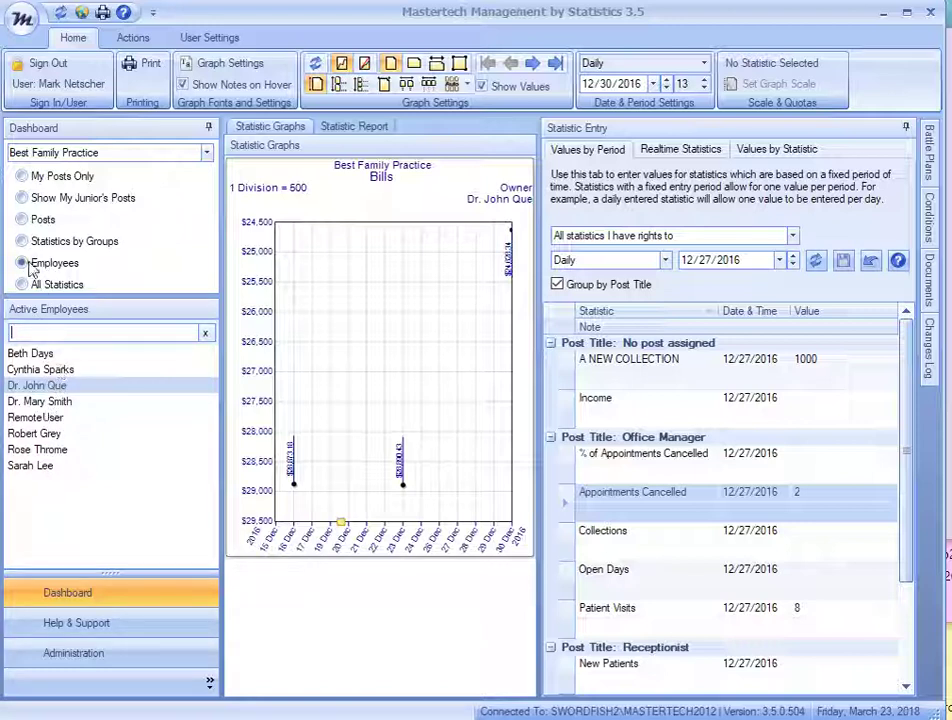
click(22, 220)
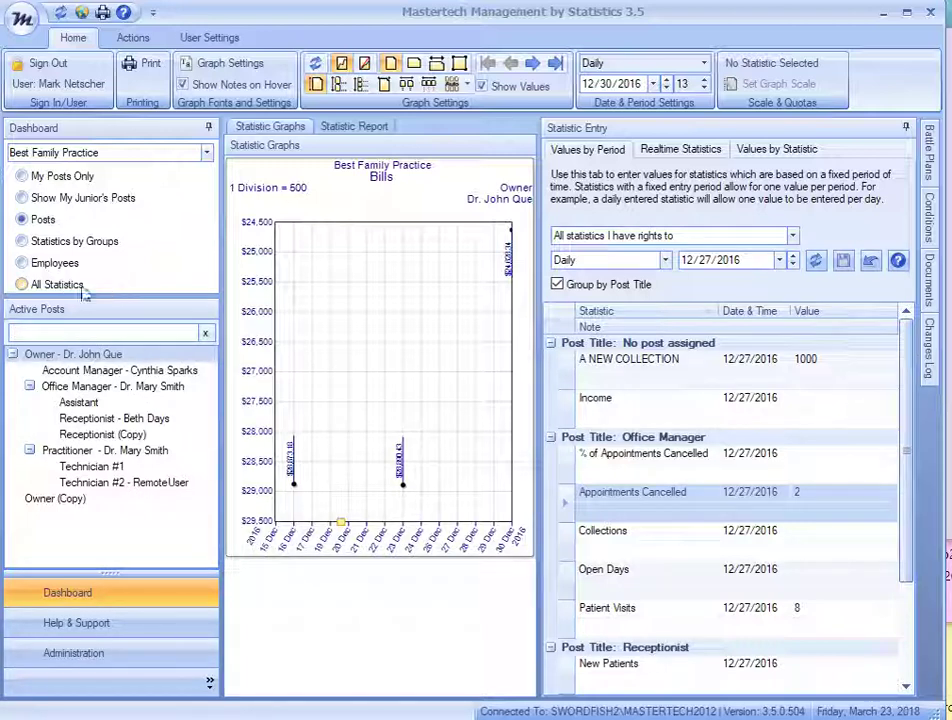
click(22, 285)
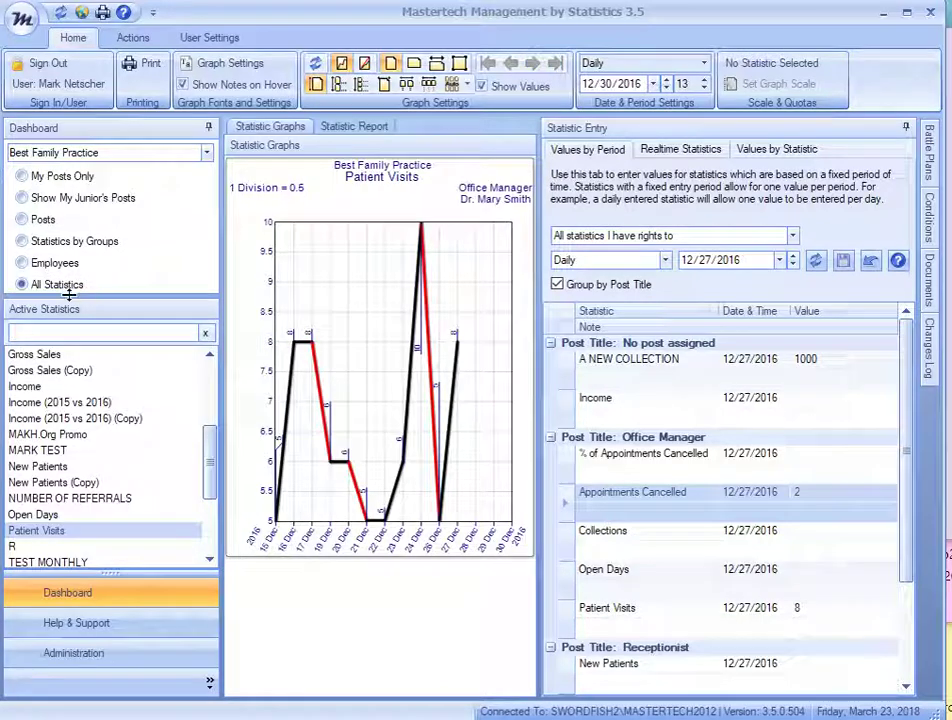
Enlarge the dashboard's view options area to include Statistic Comparisons, and display the Income graph followed by the Patient Visits graph
drag(94, 300, 94, 308)
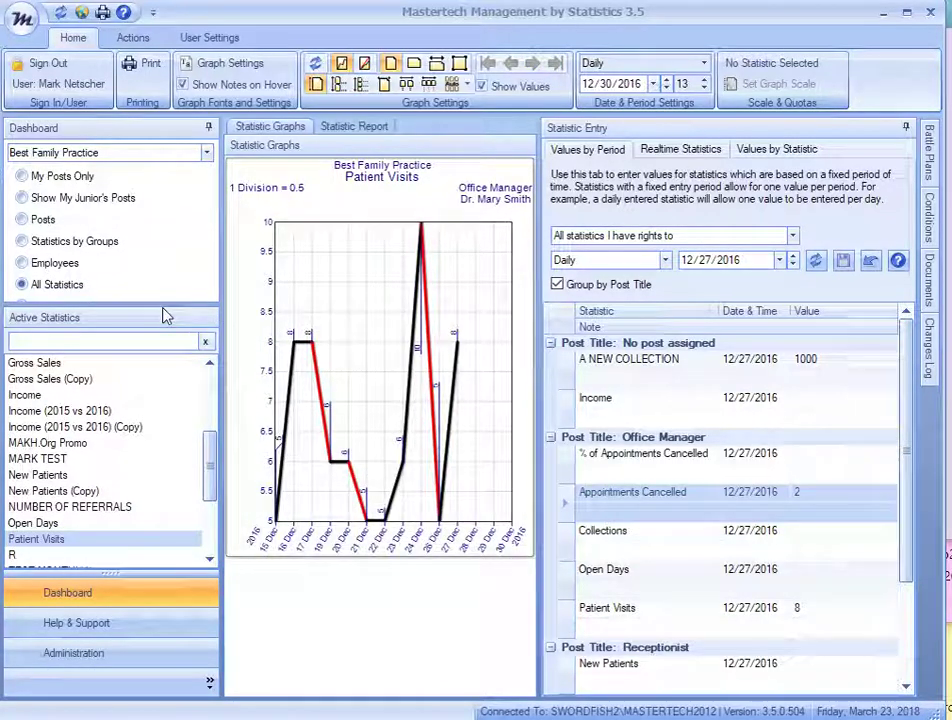
drag(157, 318, 157, 331)
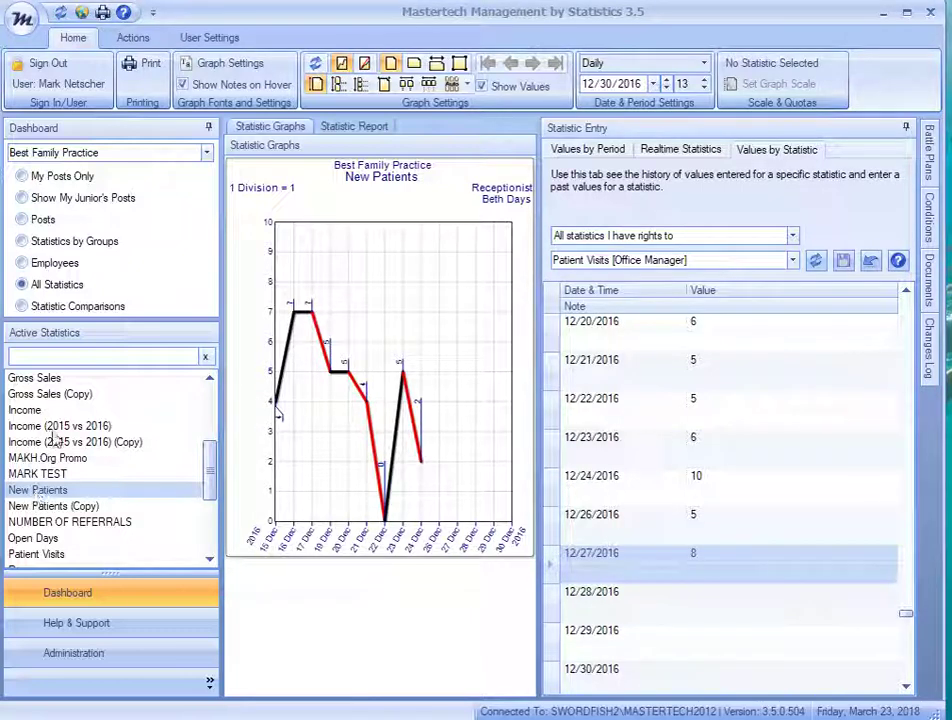
click(30, 411)
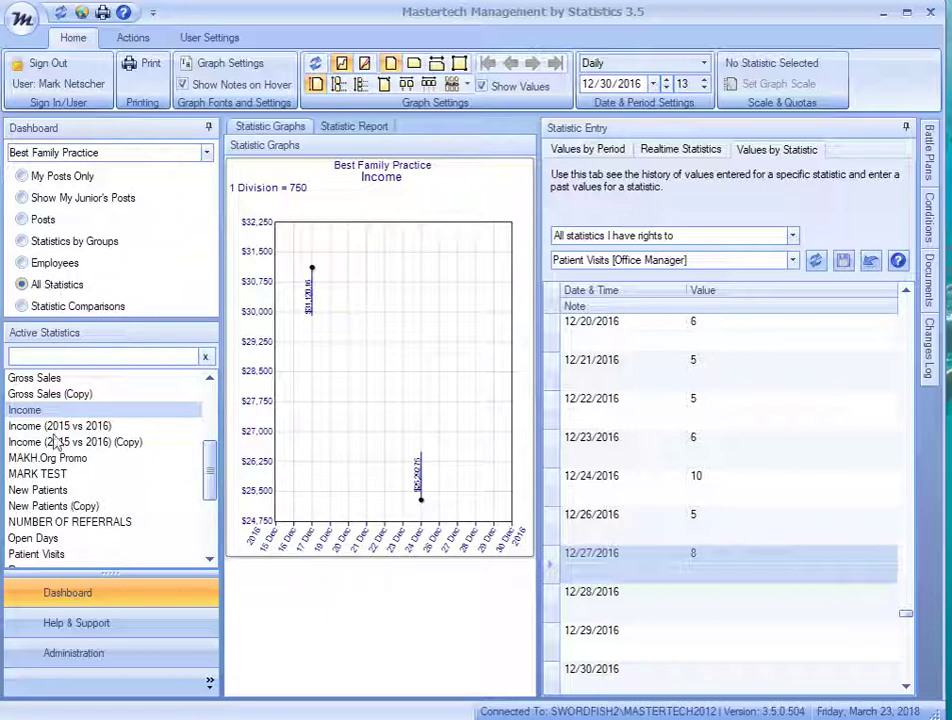
click(48, 556)
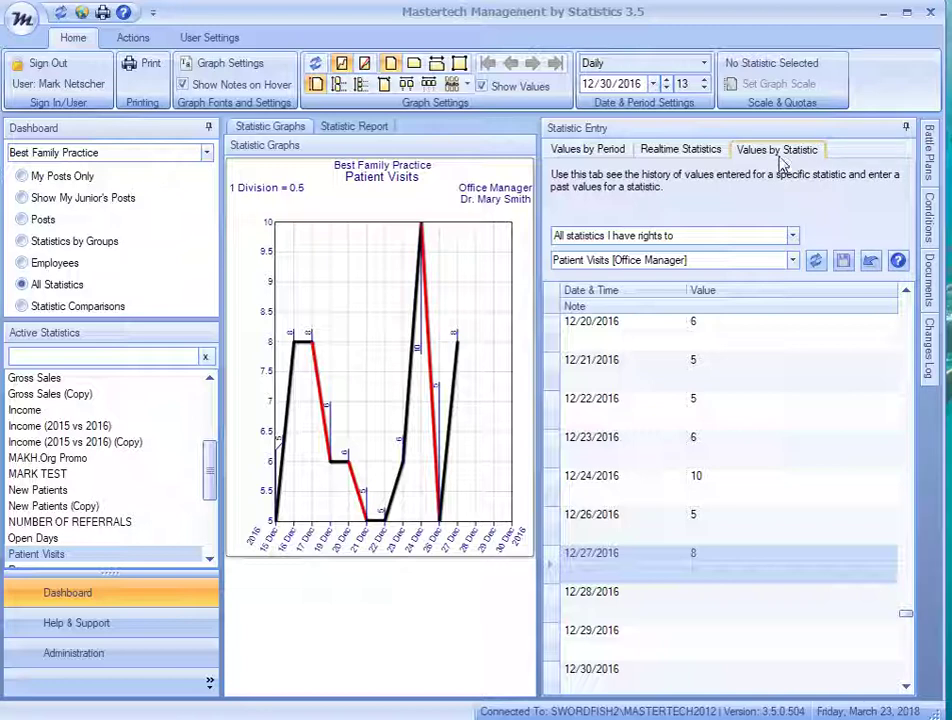
Enter 8 as the Patient Visits value for 12/28/2016 in the statistic's value history and save it
click(795, 262)
click(793, 262)
click(795, 262)
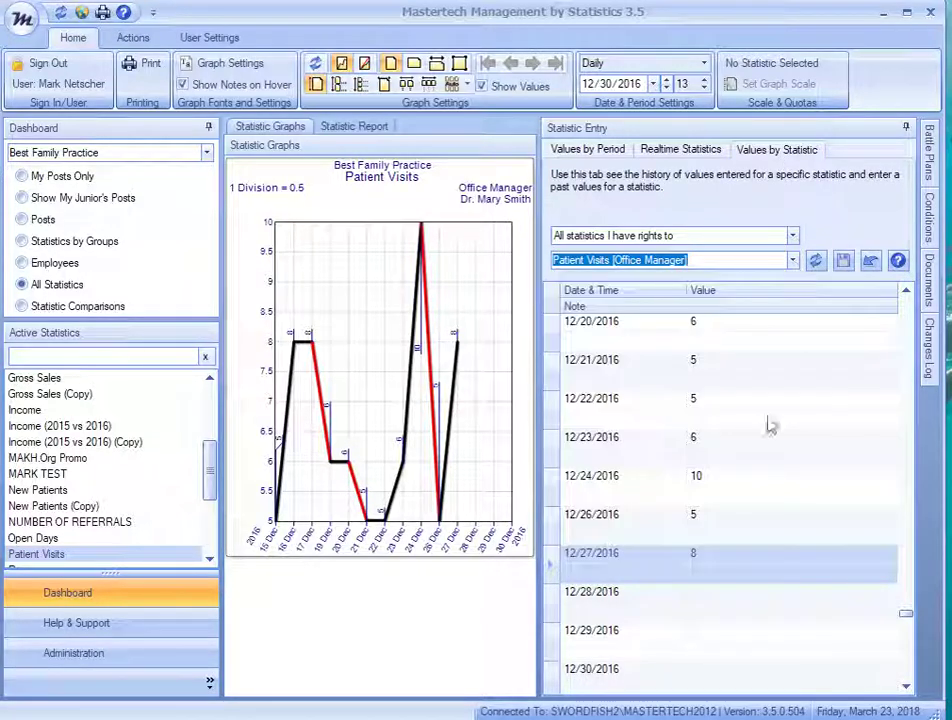
click(720, 606)
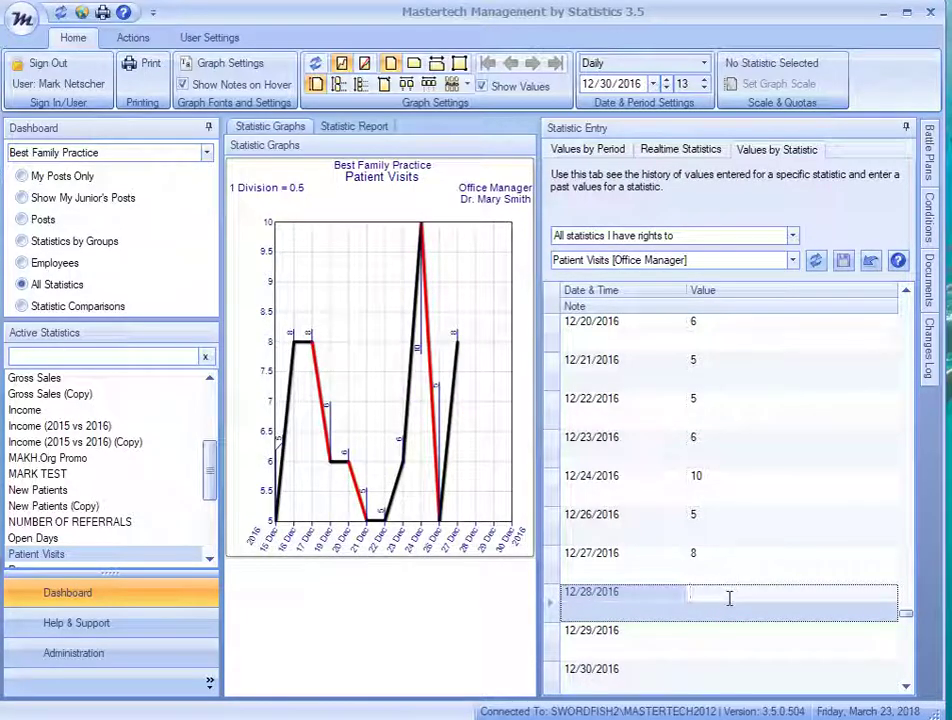
text(8)
click(846, 266)
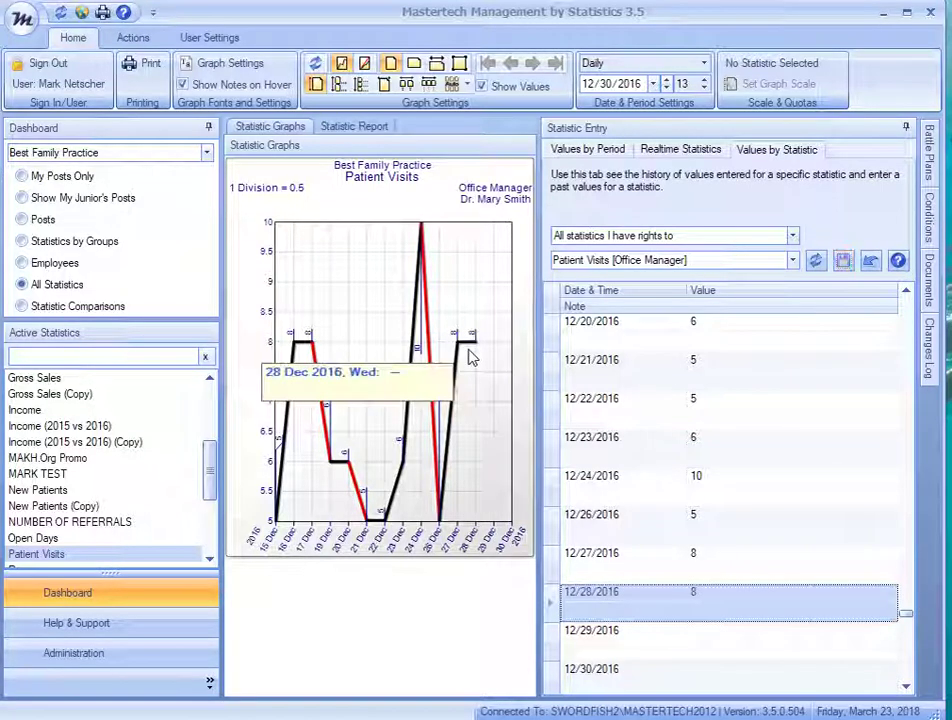
Change the Patient Visits value for 12/28/2016 to 0 and save it
click(720, 597)
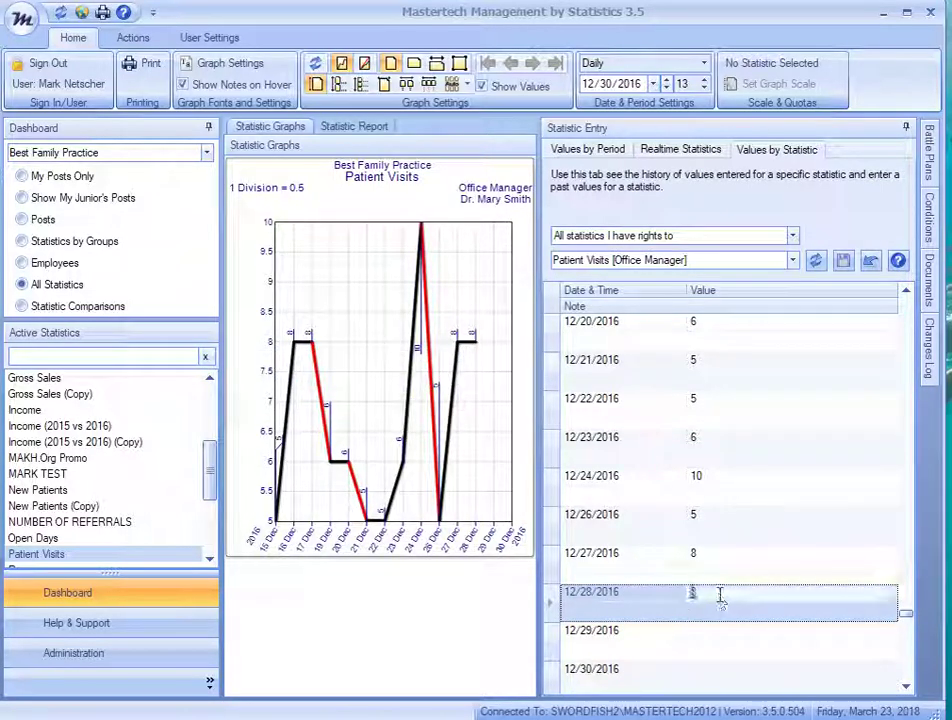
click(843, 261)
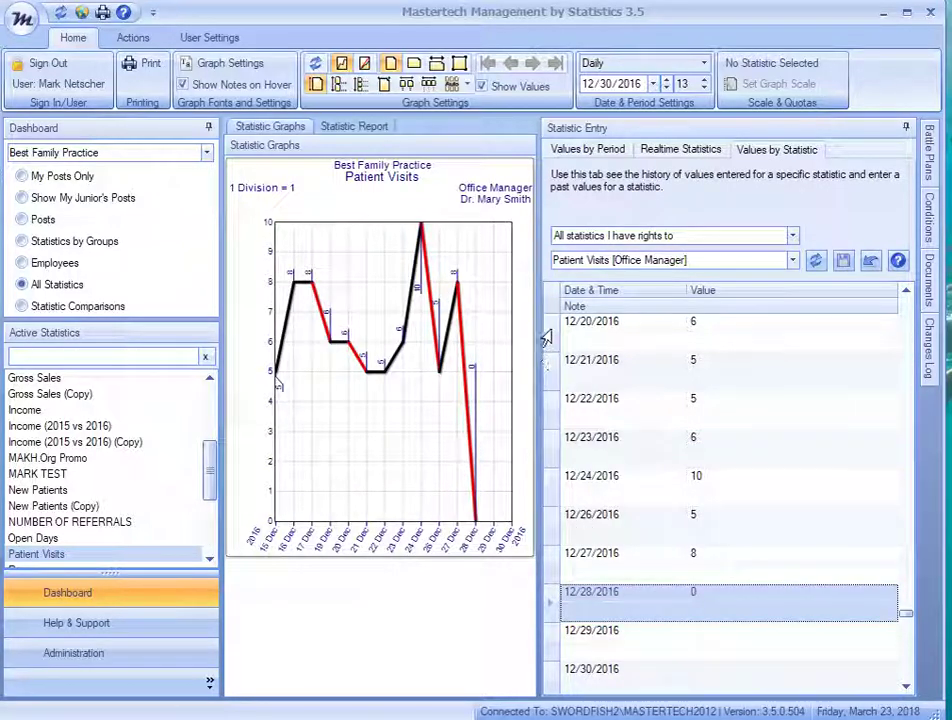
Select the Patient Visits rows from 12/20/2016 to 12/27/2016 and look at their copy and paste options
drag(548, 334, 557, 567)
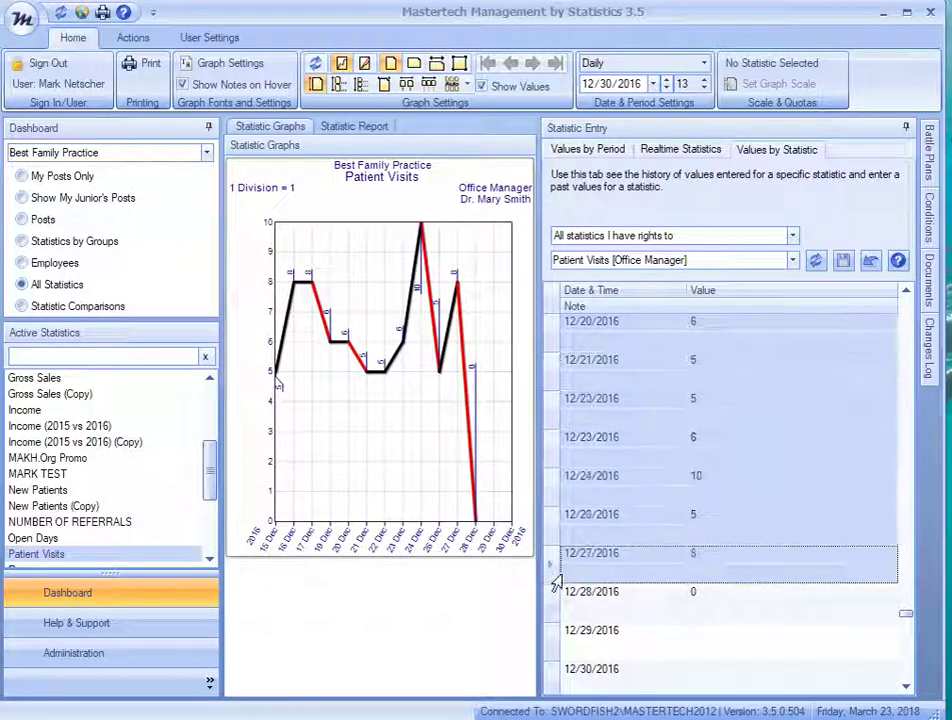
right_click(667, 422)
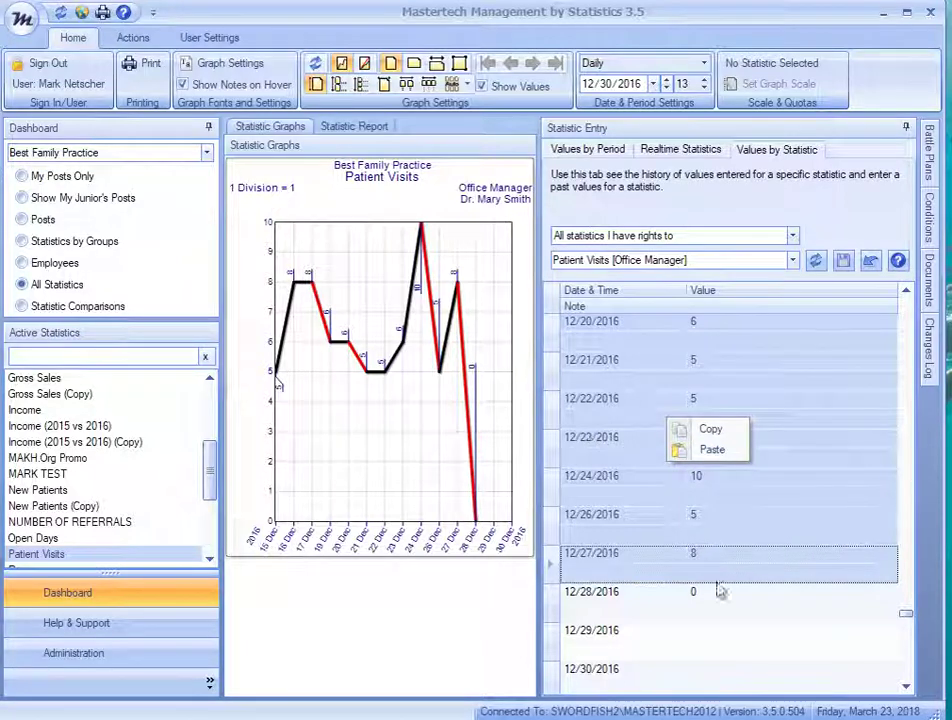
click(745, 607)
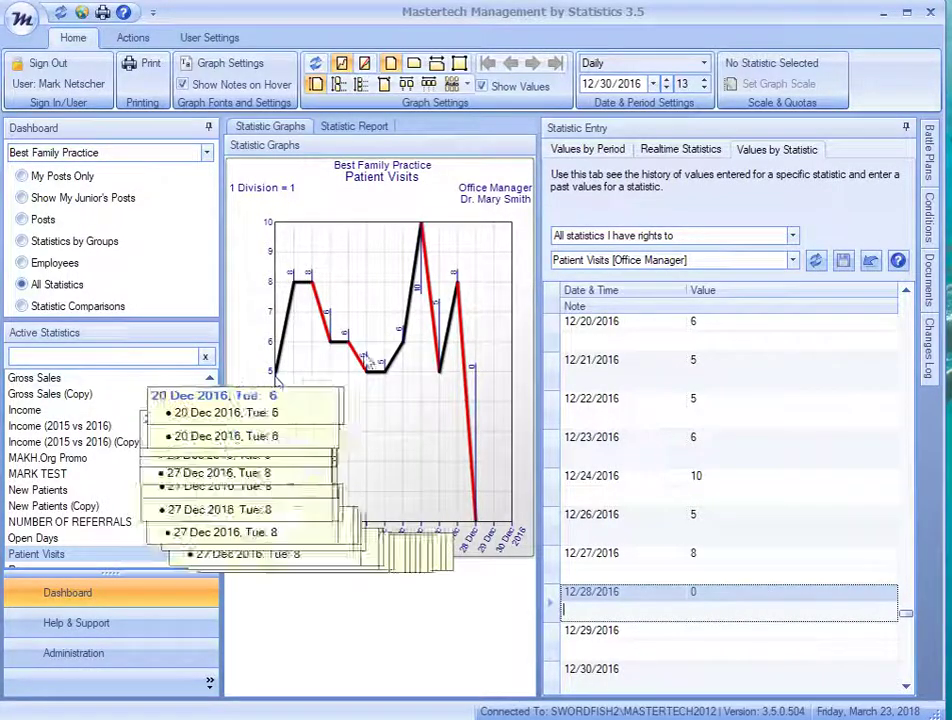
Look through the print, save and Excel export options of the Patient Visits graph
right_click(368, 333)
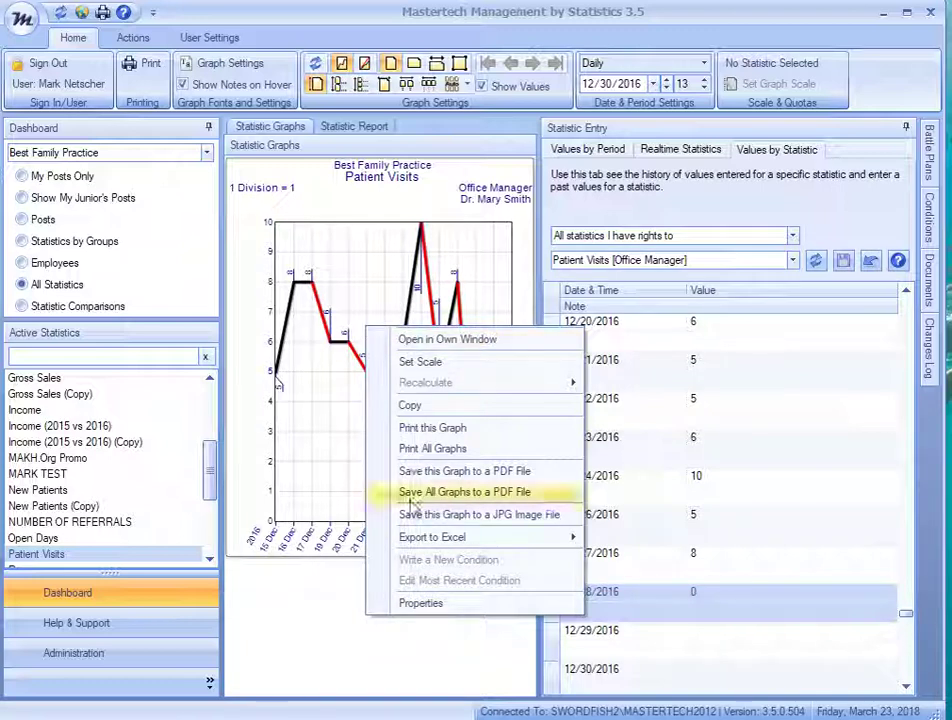
mouse_move(412, 540)
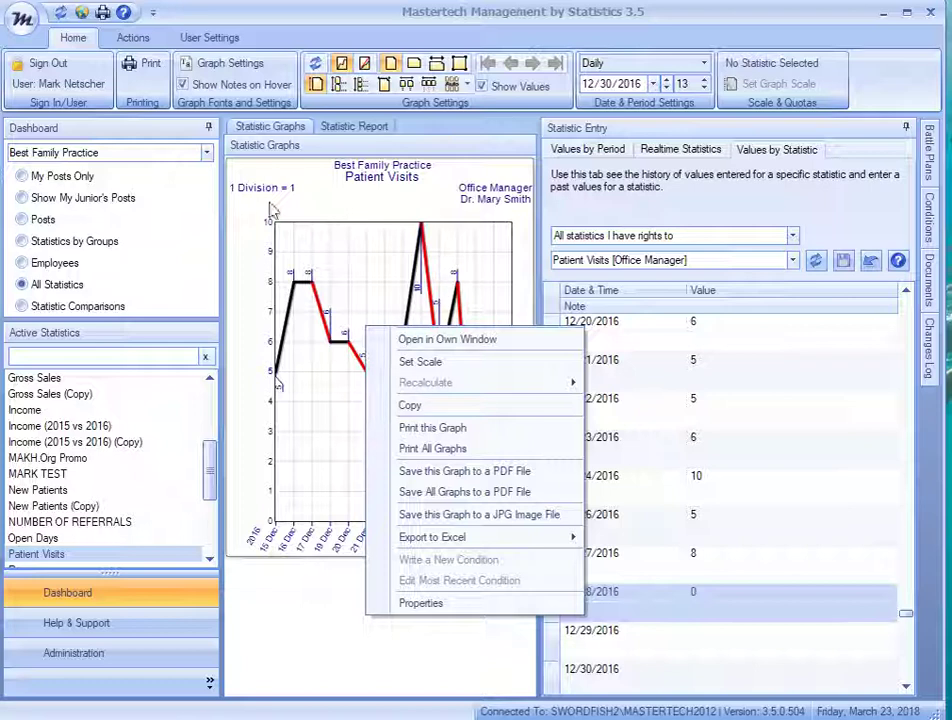
click(304, 642)
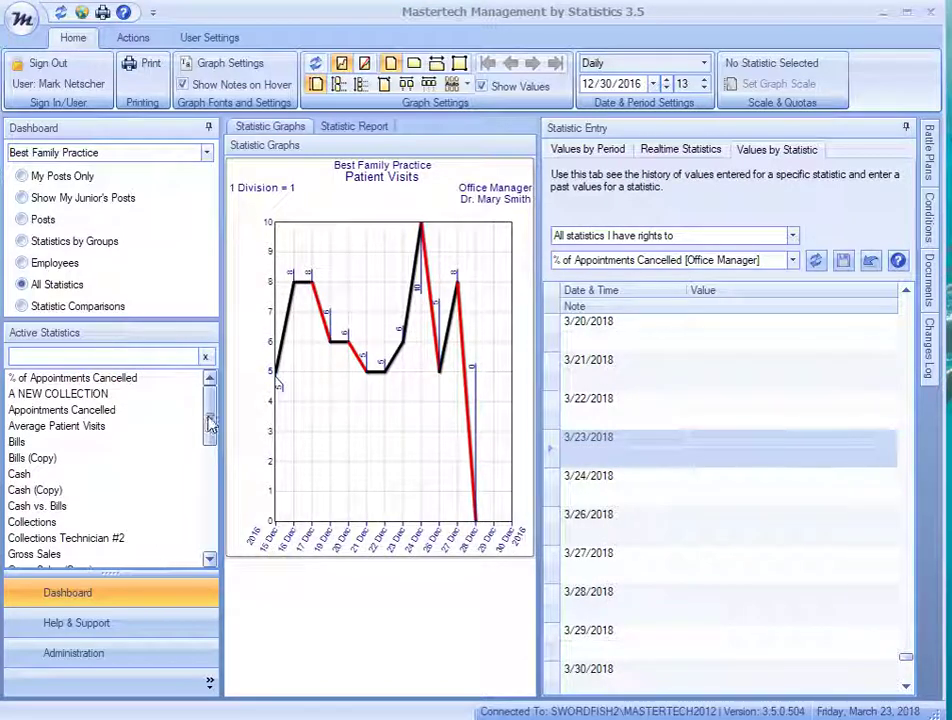
Switch the statistic entry to values by period, using the Daily period and the date 3/23/2018
drag(208, 419, 208, 440)
mouse_move(446, 378)
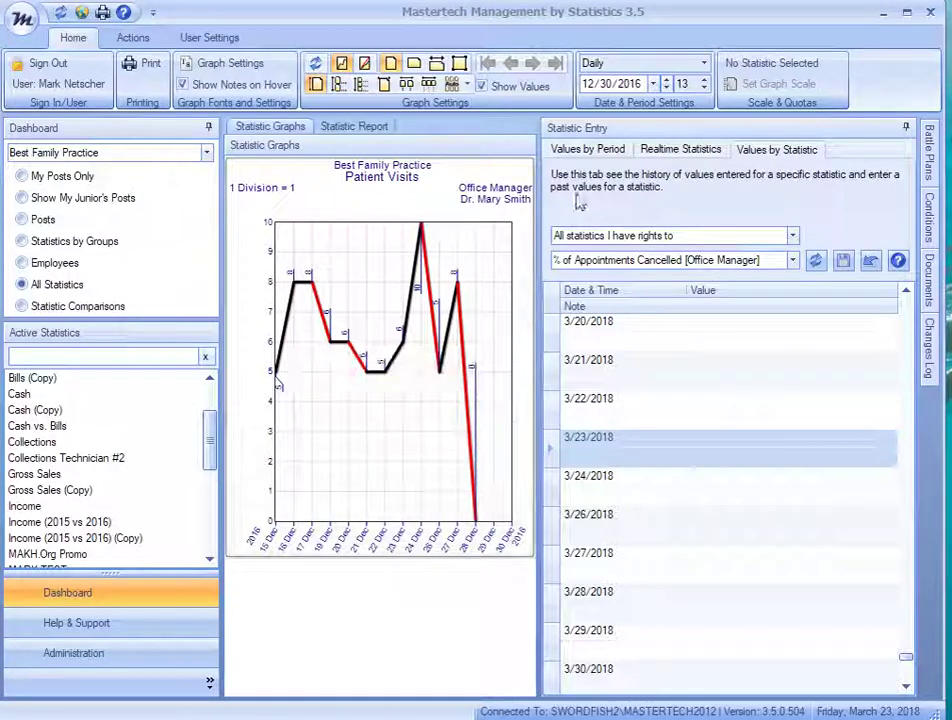
click(585, 152)
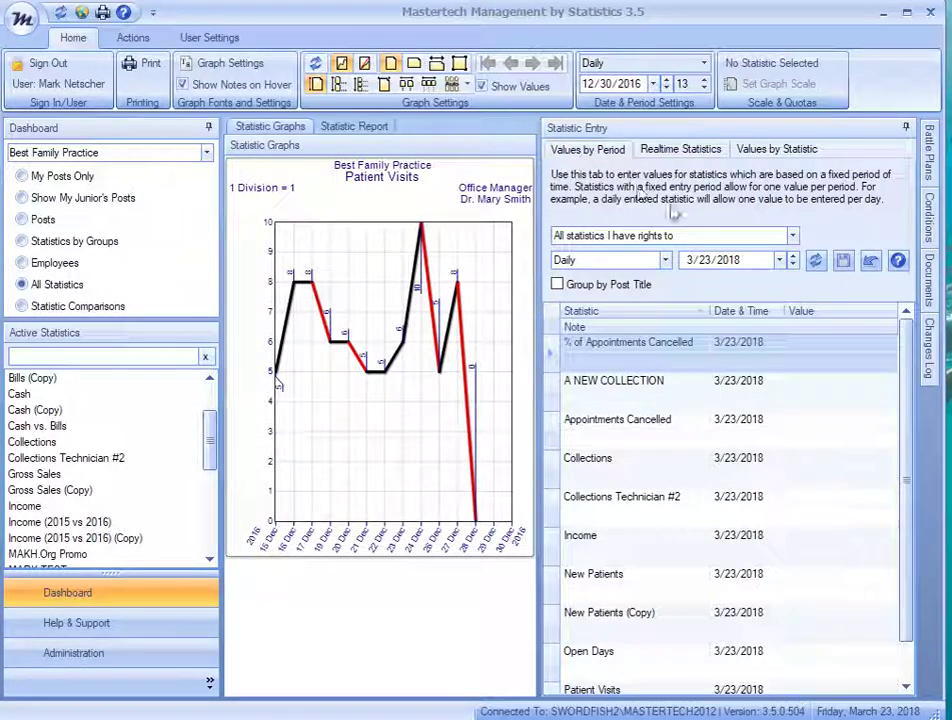
click(779, 261)
click(705, 414)
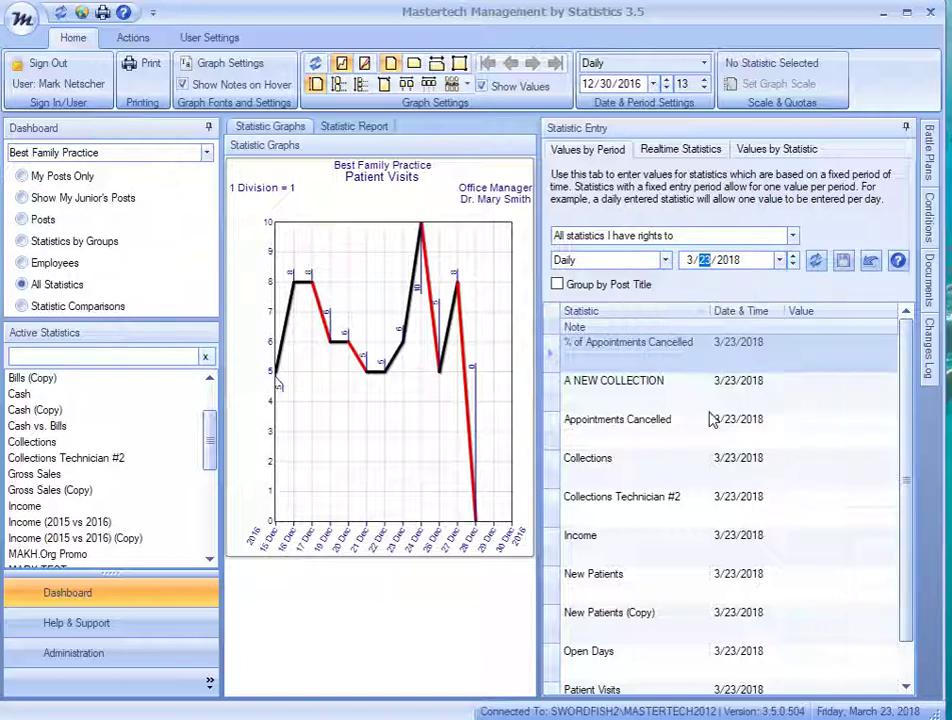
click(665, 262)
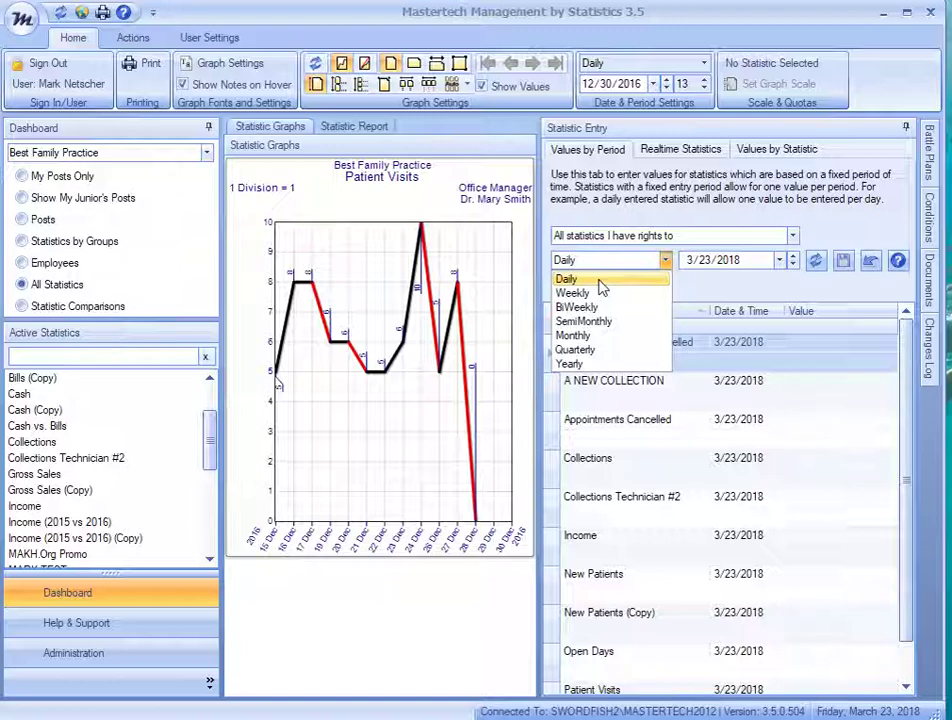
click(601, 277)
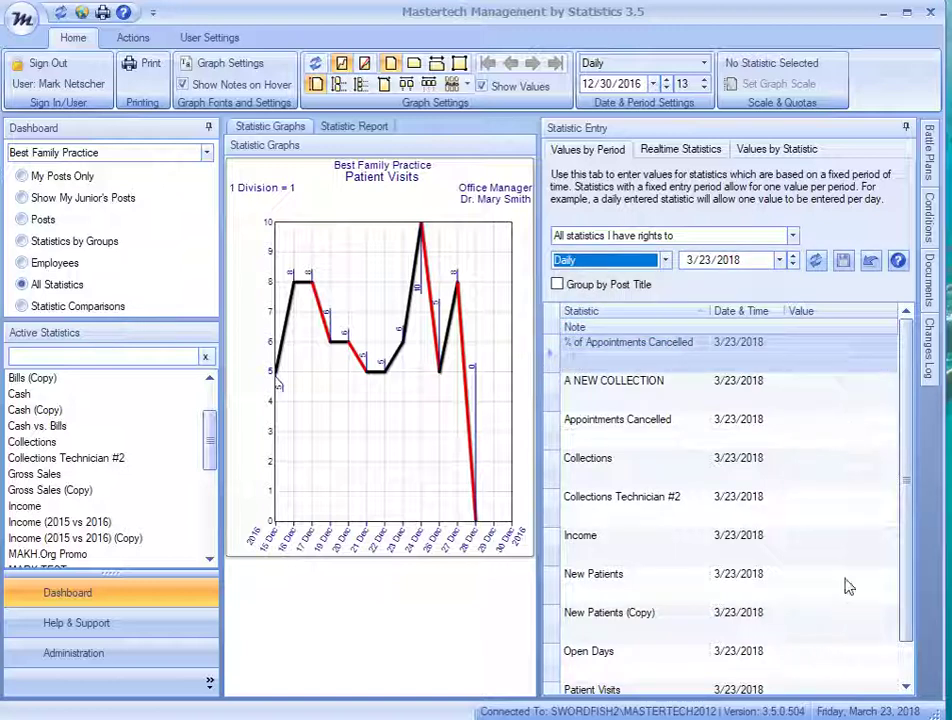
Go through the 3/23/2018 value fields of % of Appointments Cancelled, A NEW COLLECTION, Appointments Cancelled and Collections
click(820, 348)
click(826, 383)
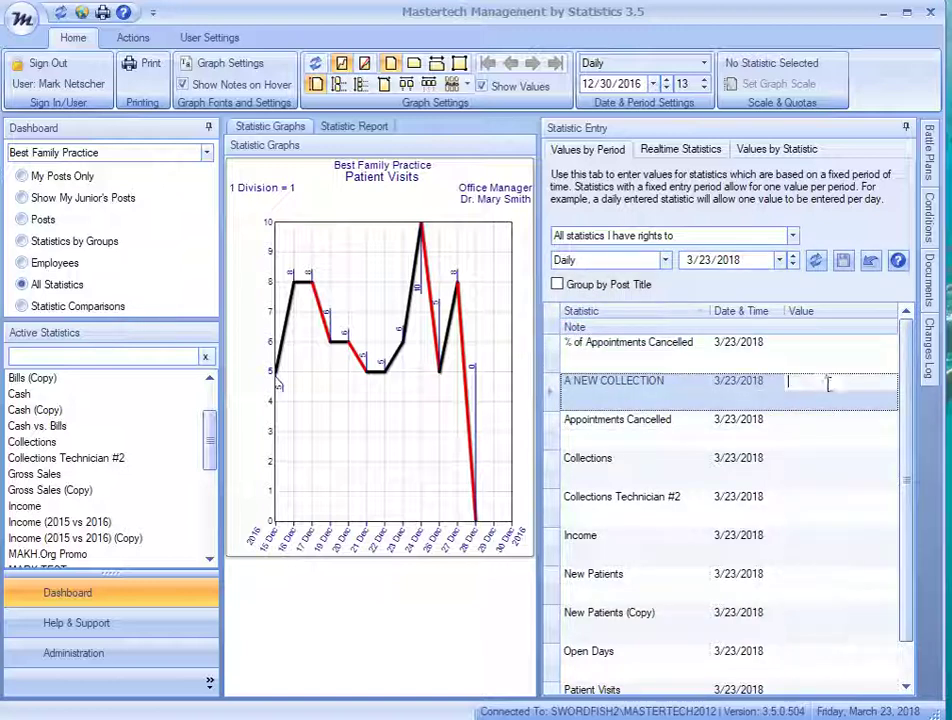
click(828, 422)
click(826, 460)
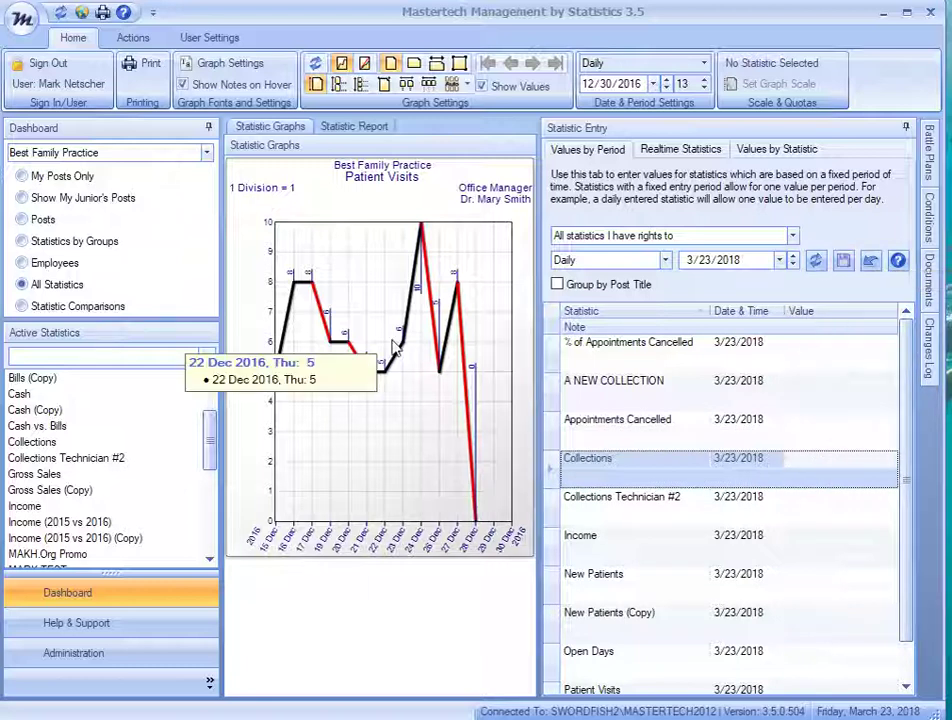
Display the Main Statistics public group and review which statistics it contains in the Statistic Group Wizard, leaving it without changes
click(23, 242)
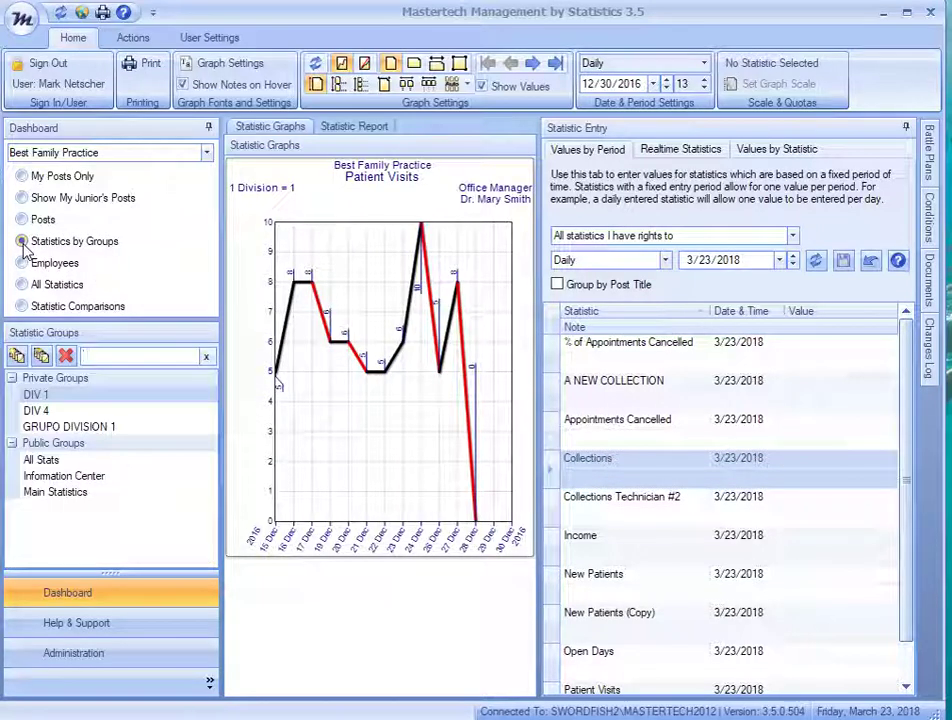
click(62, 494)
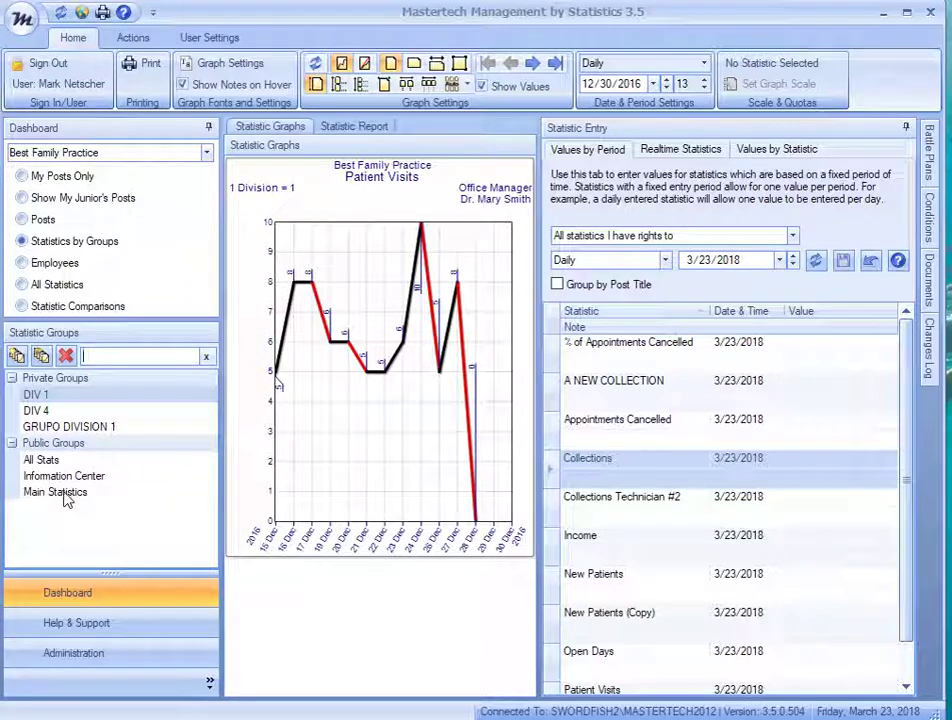
click(41, 358)
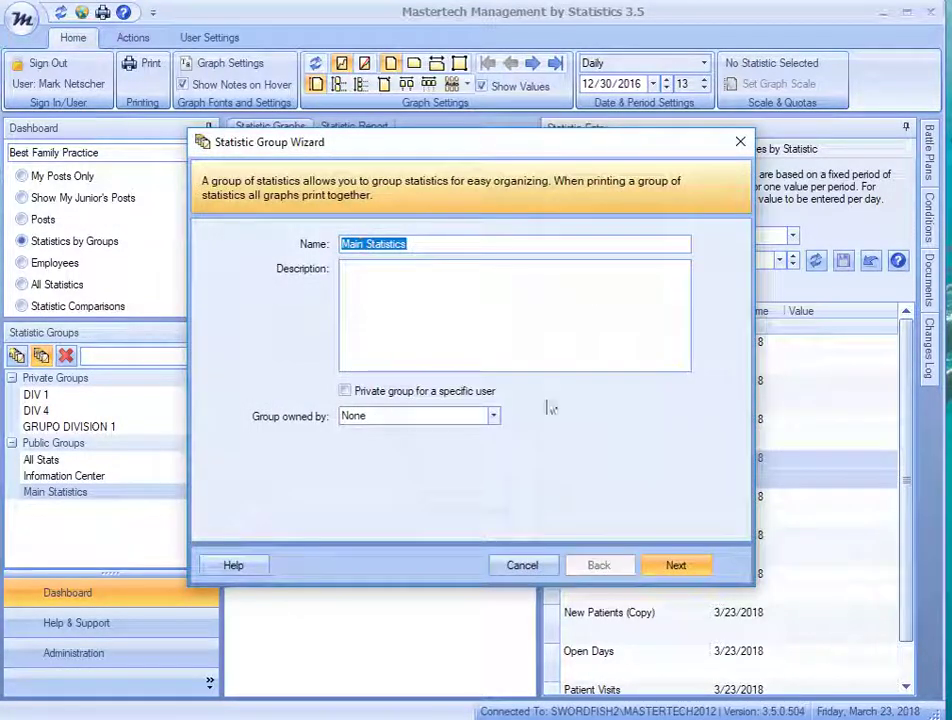
click(674, 565)
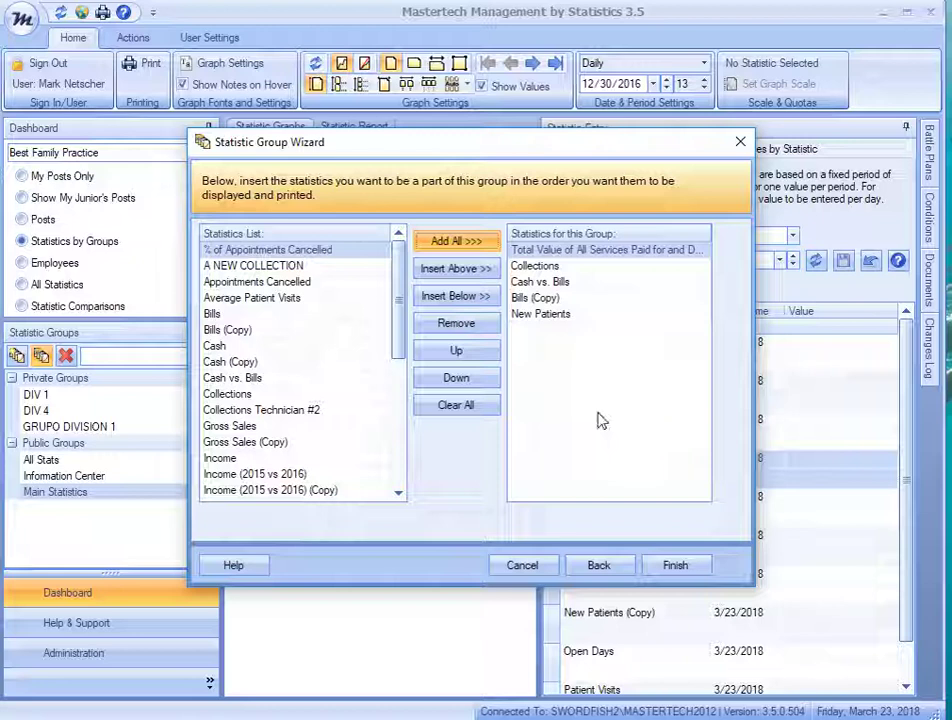
click(740, 142)
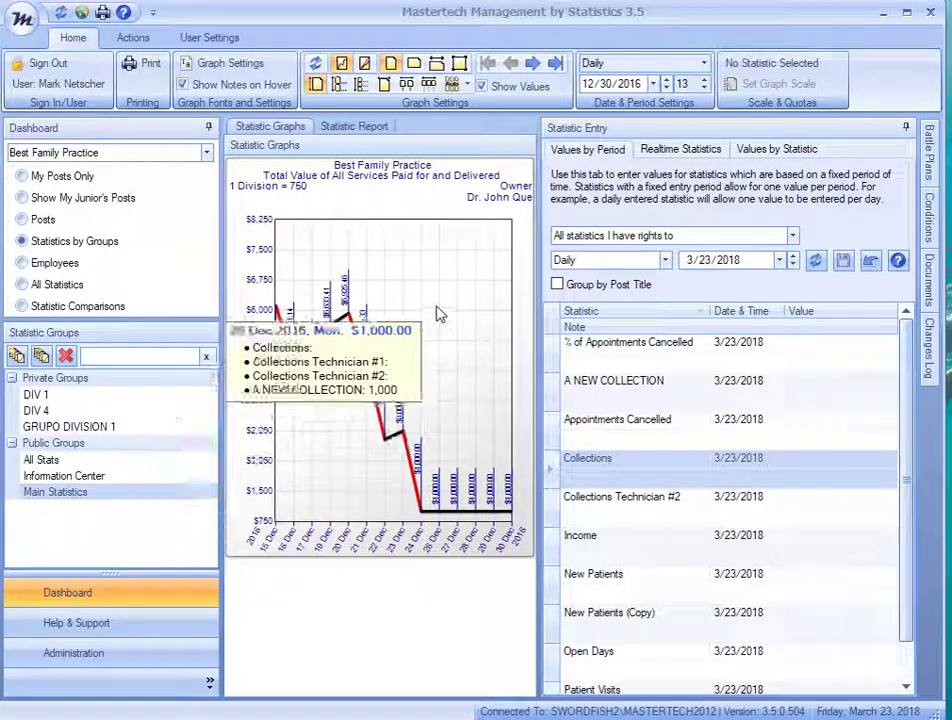
View the group's graphs four at a time, and return to showing a single graph
click(406, 85)
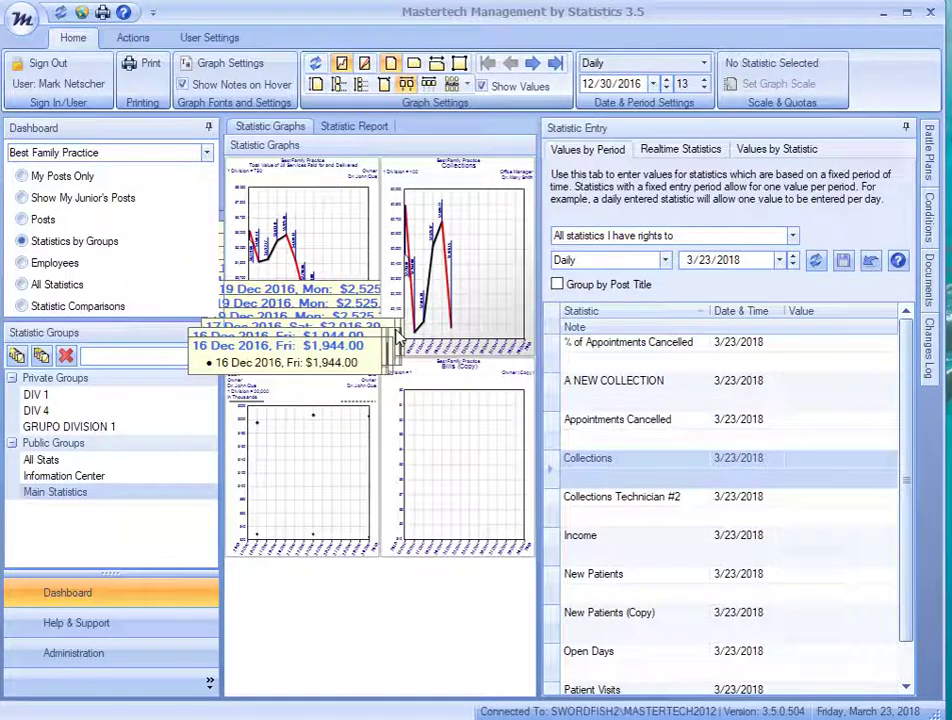
click(316, 86)
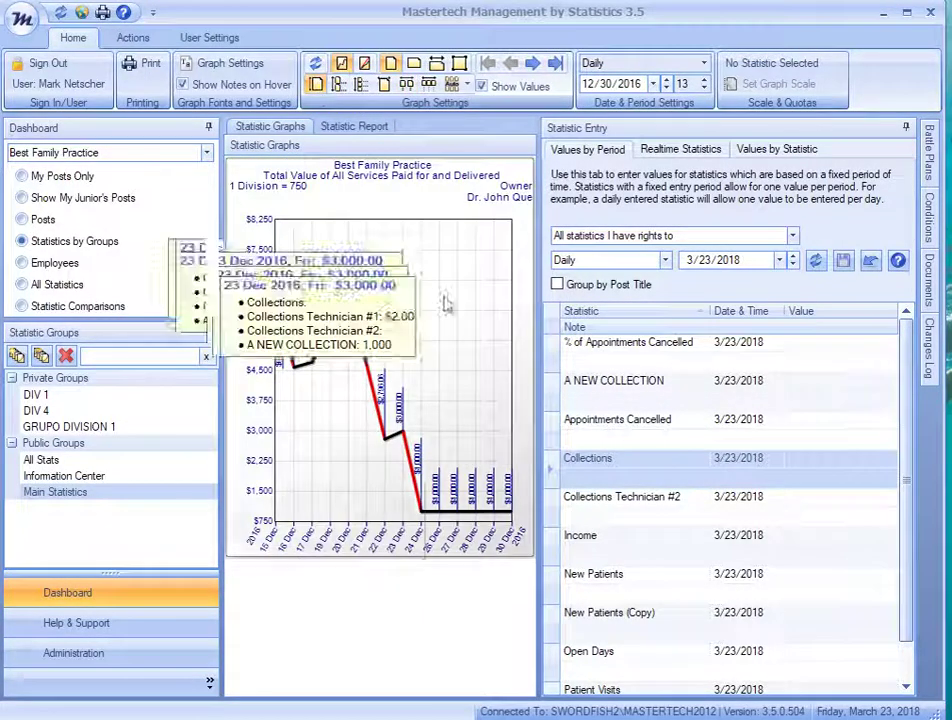
Limit the values-by-period entry list to the statistics of the Main Statistics group
click(792, 235)
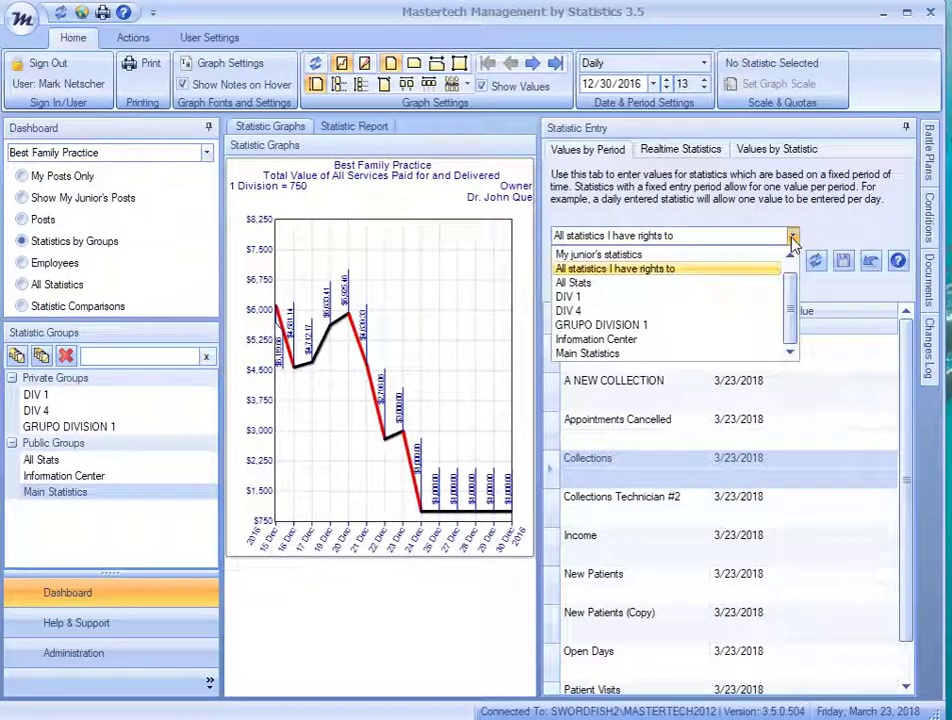
click(617, 354)
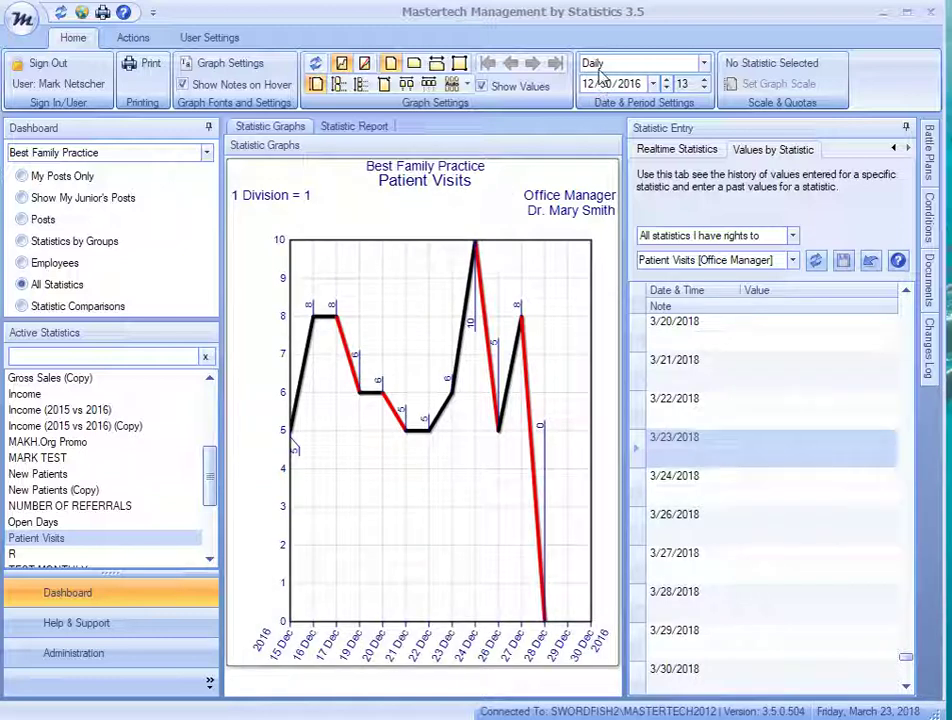
View the Patient Visits graph by Weekly and Monthly periods, and return it to Daily
click(704, 64)
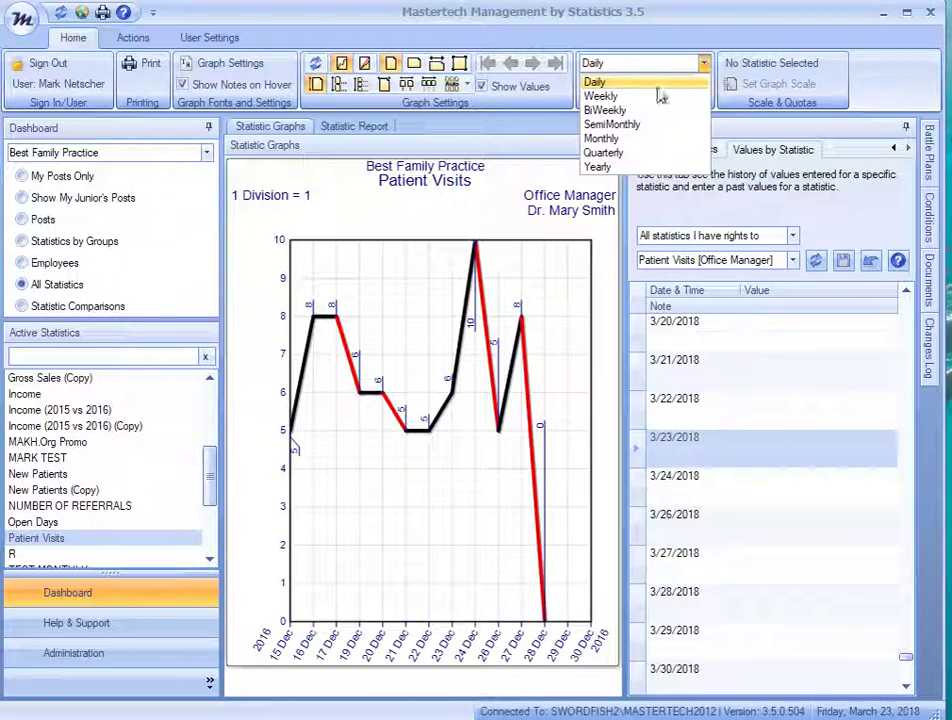
click(651, 98)
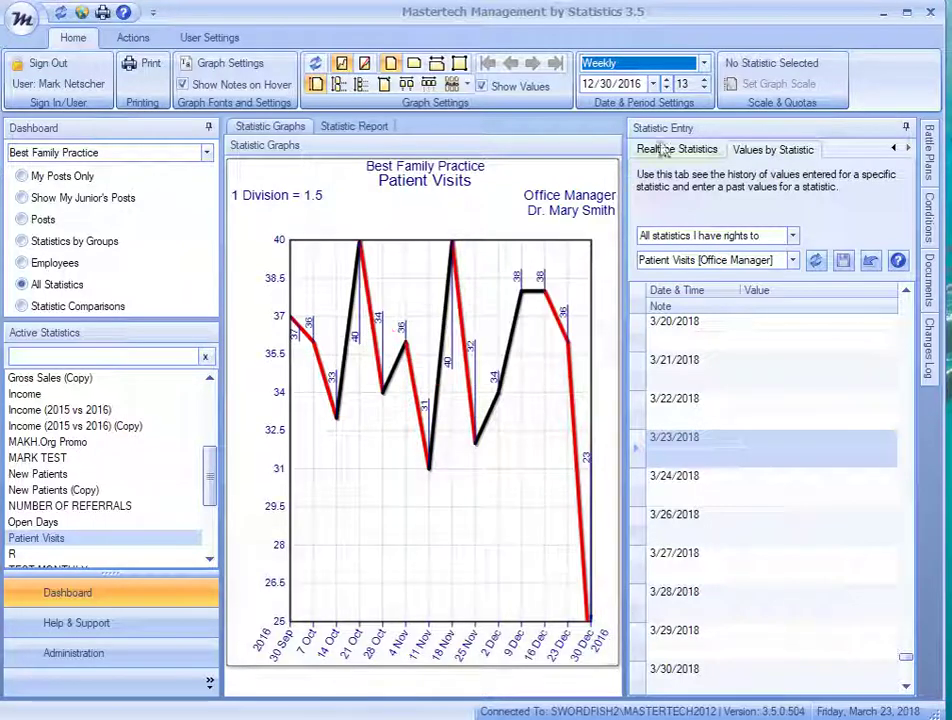
click(703, 64)
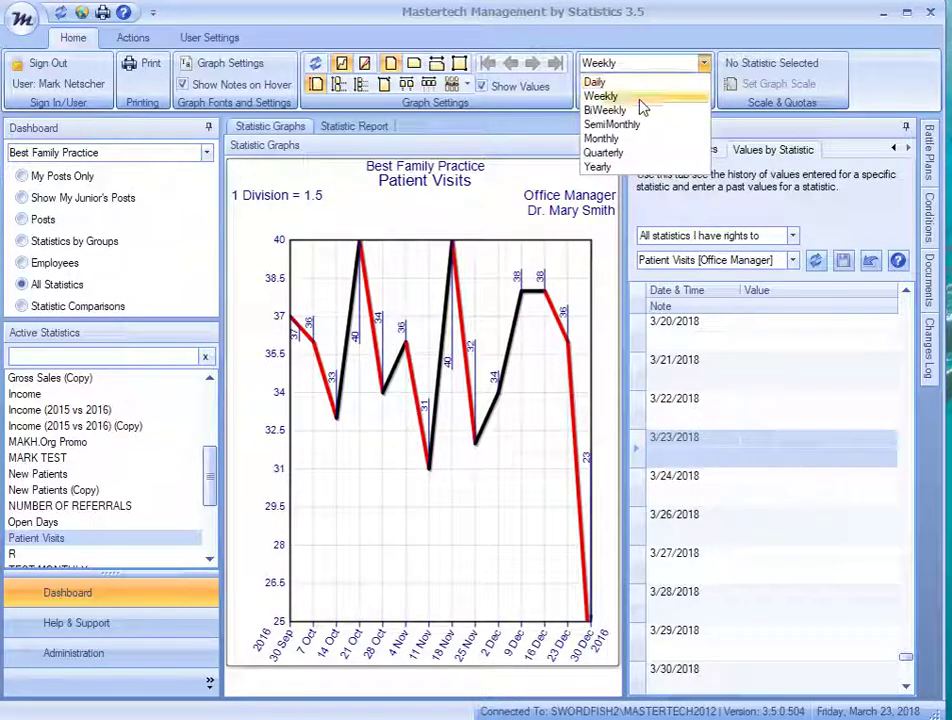
click(600, 138)
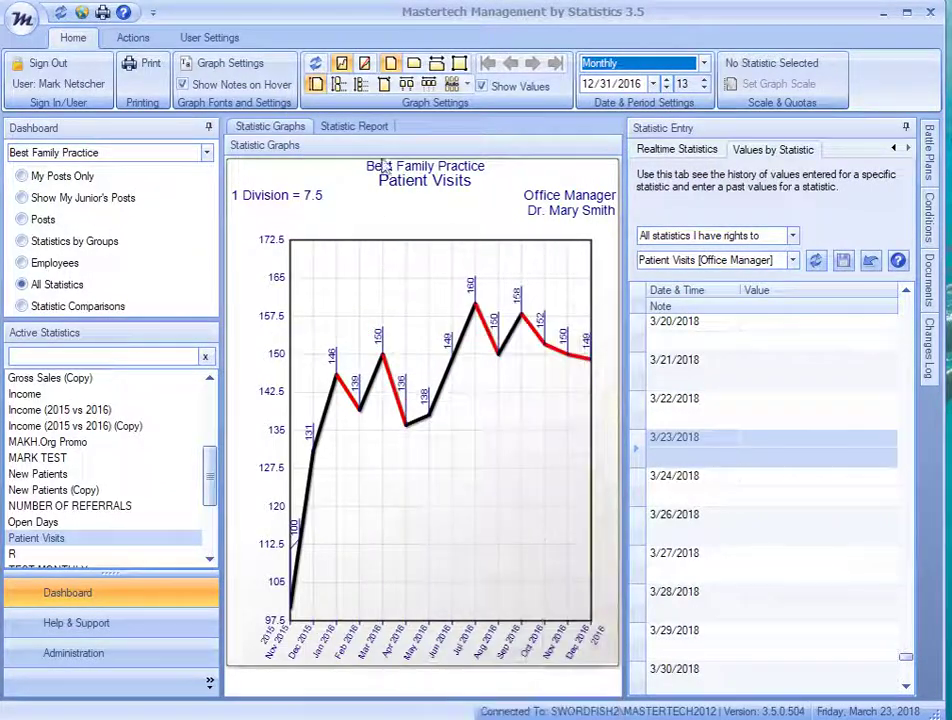
click(183, 85)
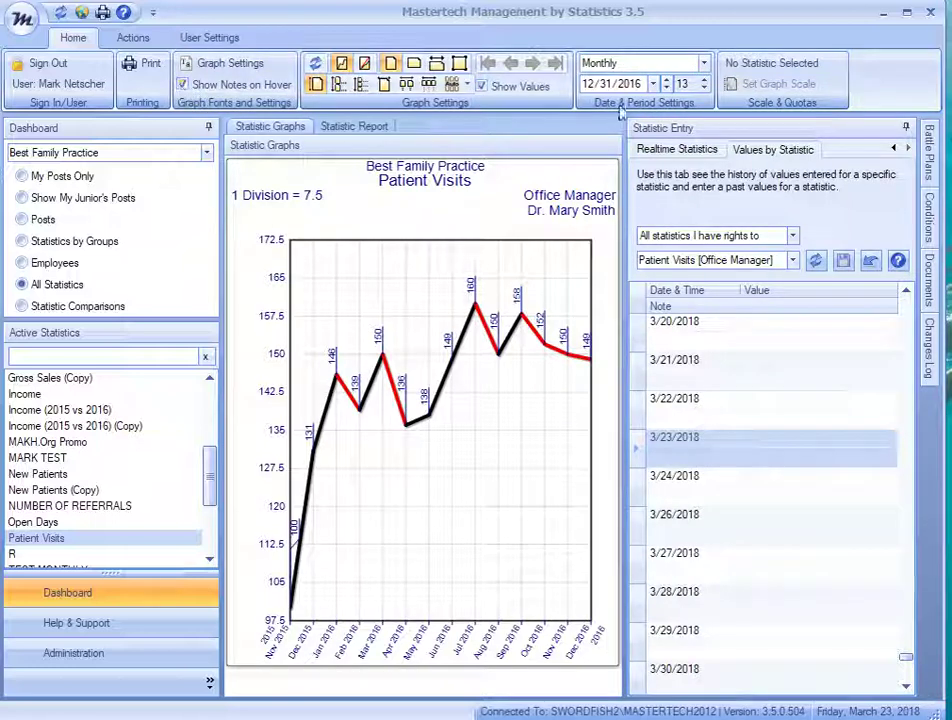
click(703, 64)
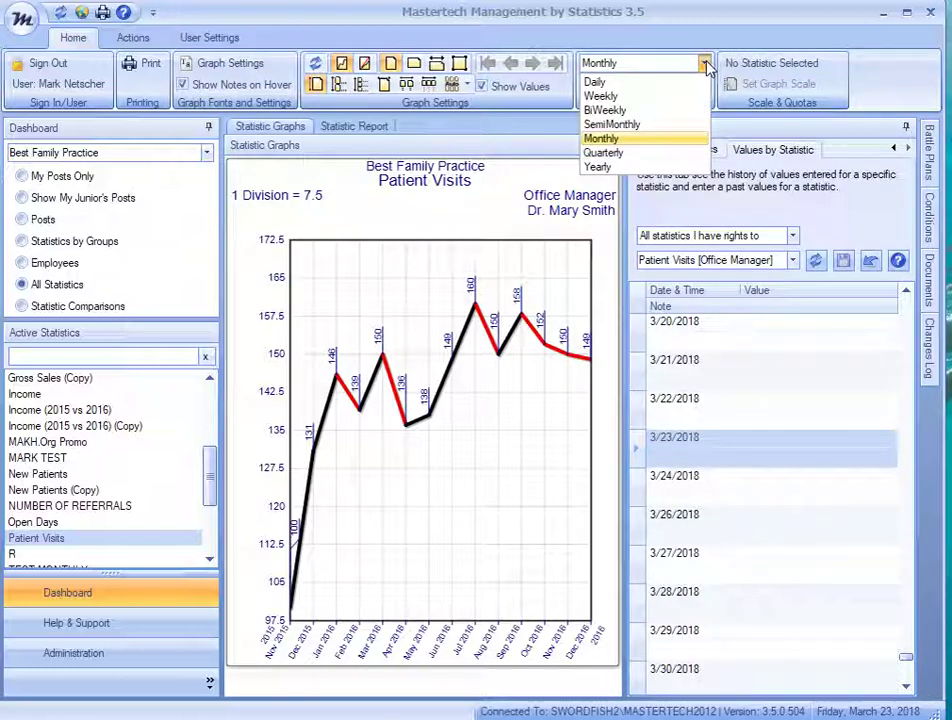
click(620, 81)
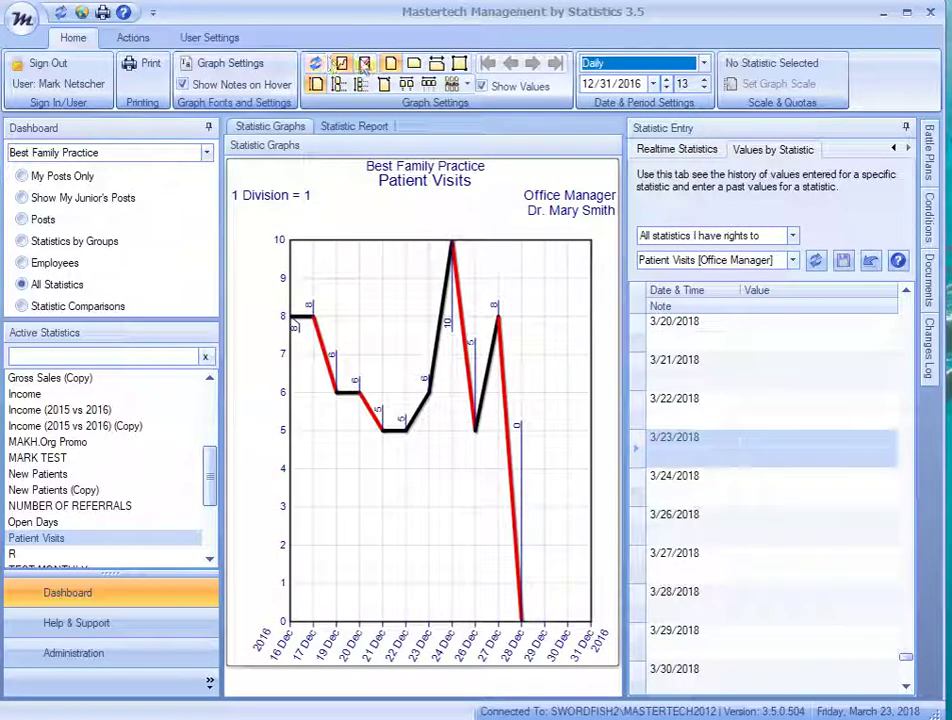
Display Patient Visits as a quota graph and save an empty quota for the week of 4/8/2016
click(365, 64)
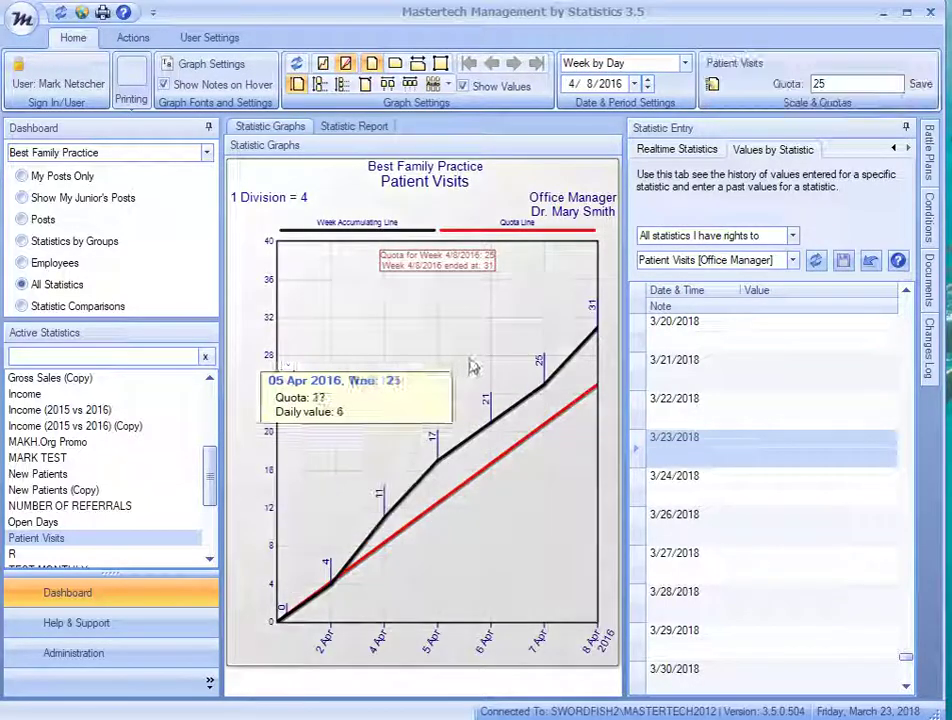
double_click(831, 88)
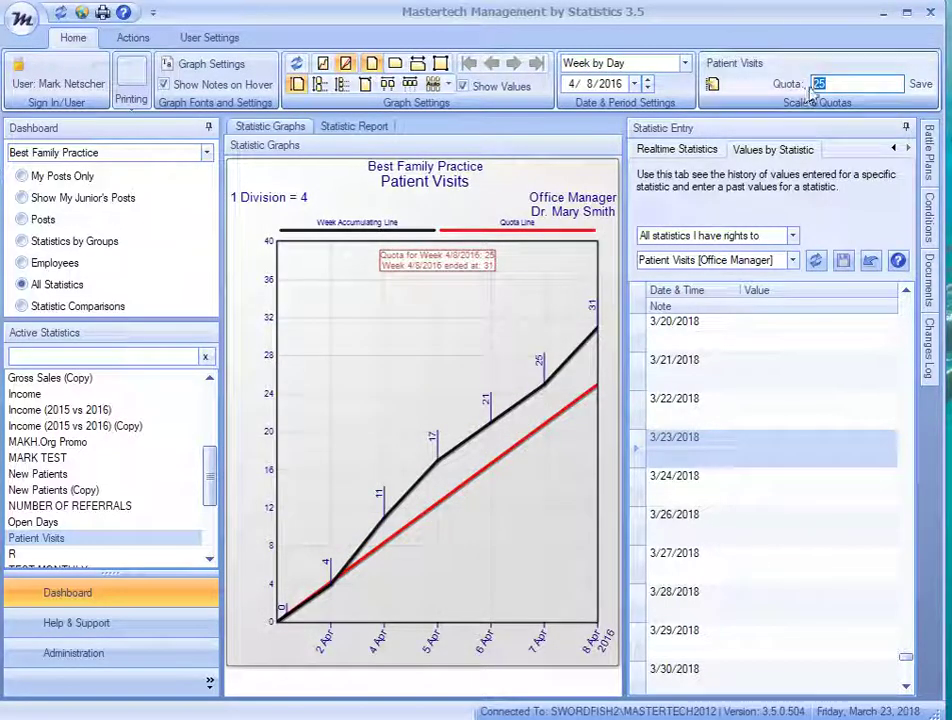
key(BackSpace)
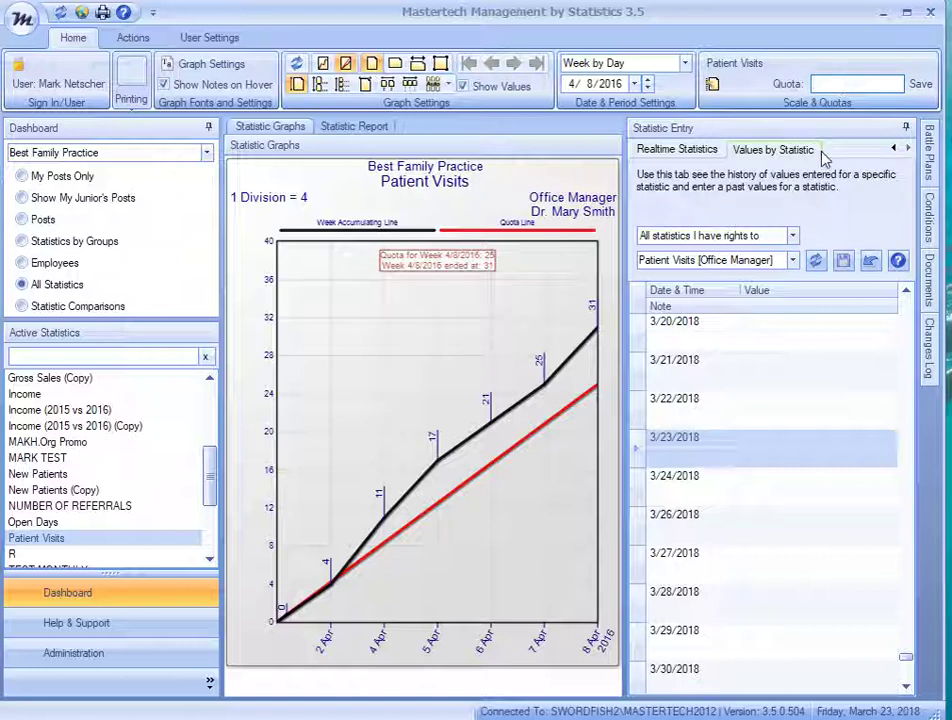
click(920, 84)
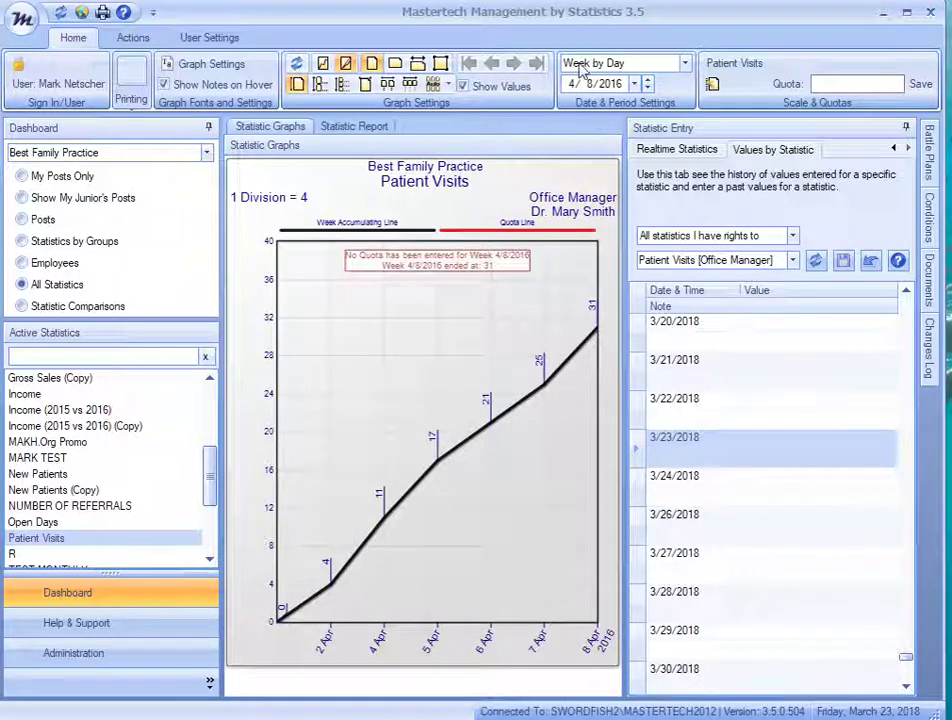
Use the Week by Day period and save a Patient Visits quota of 30 for the week of 4/8/2016
click(685, 64)
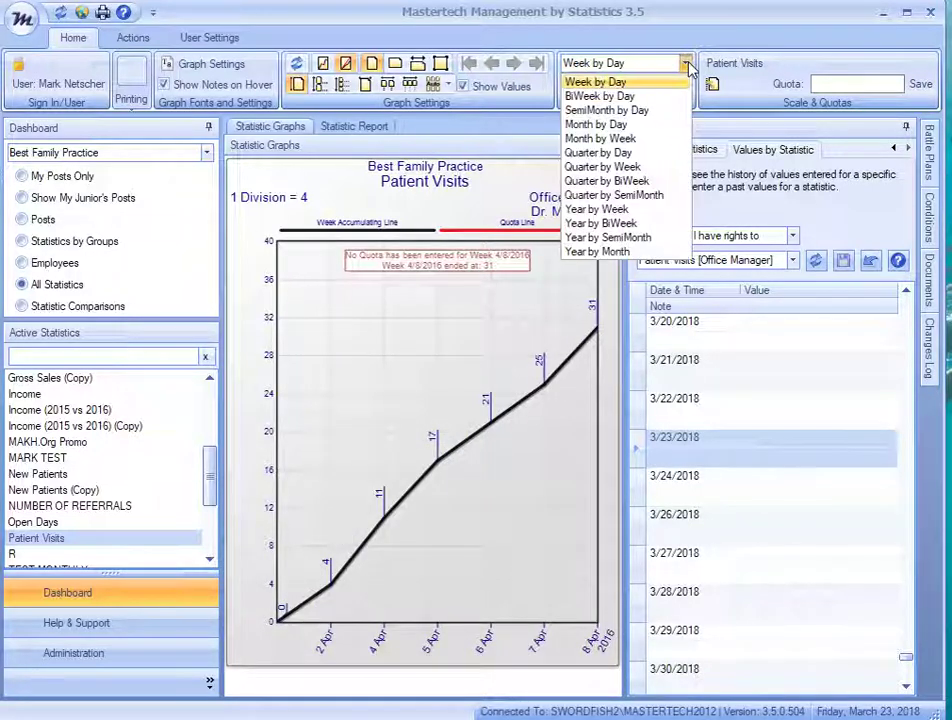
click(631, 83)
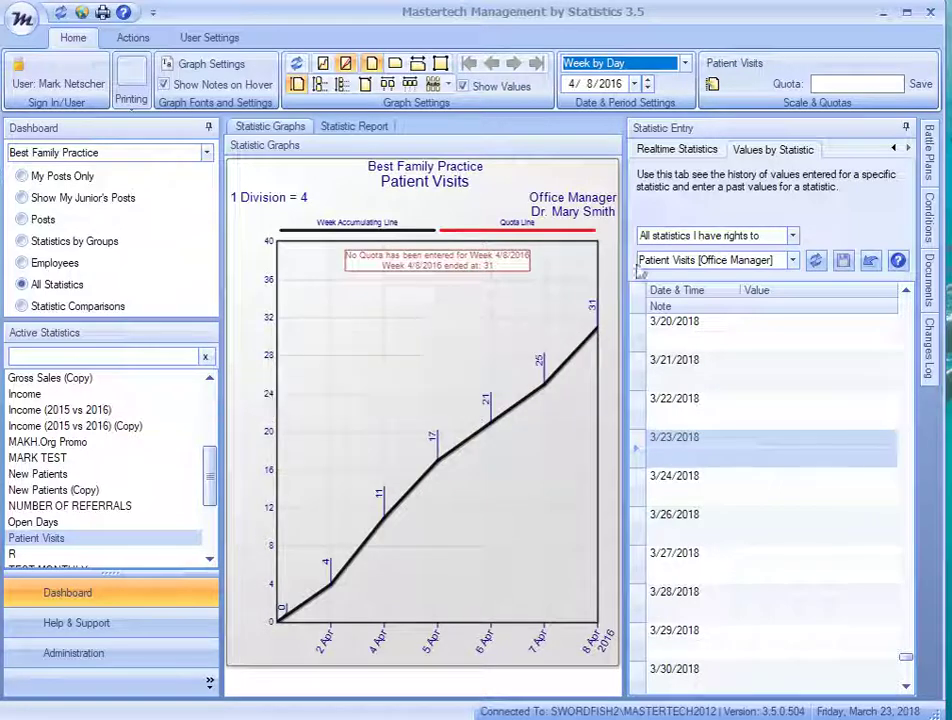
click(824, 84)
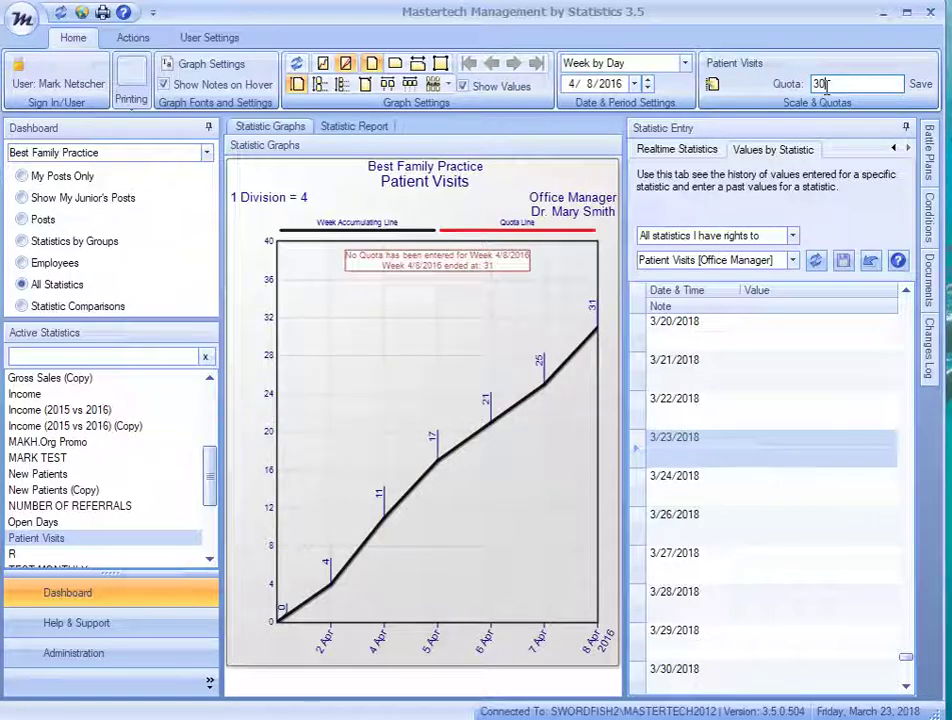
text(30)
click(919, 84)
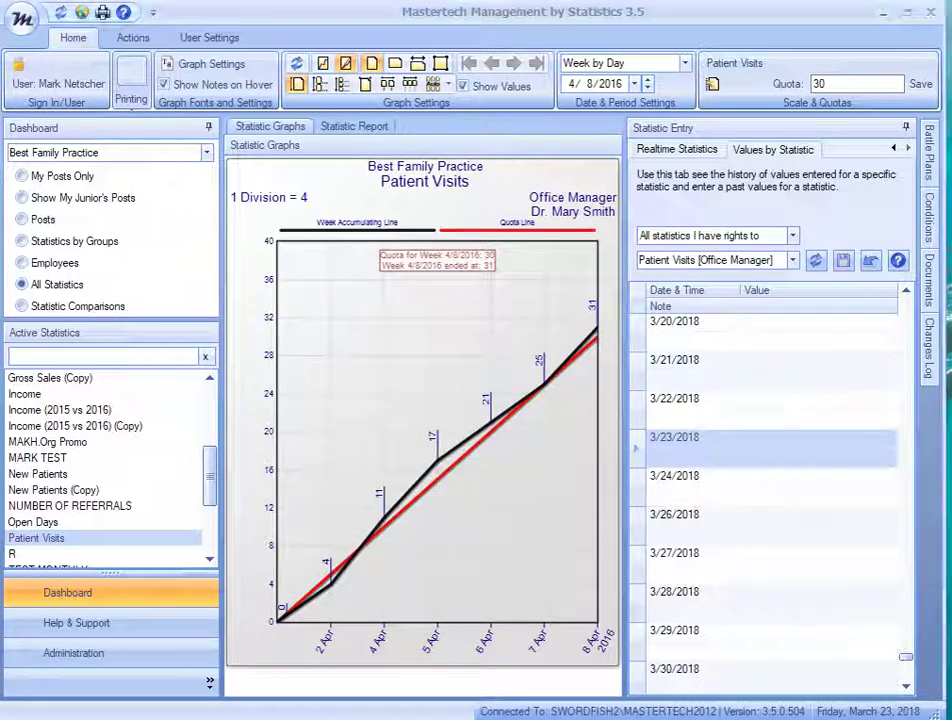
Enable the last period's accumulating line for quota graphs in the user graph settings
mouse_move(607, 290)
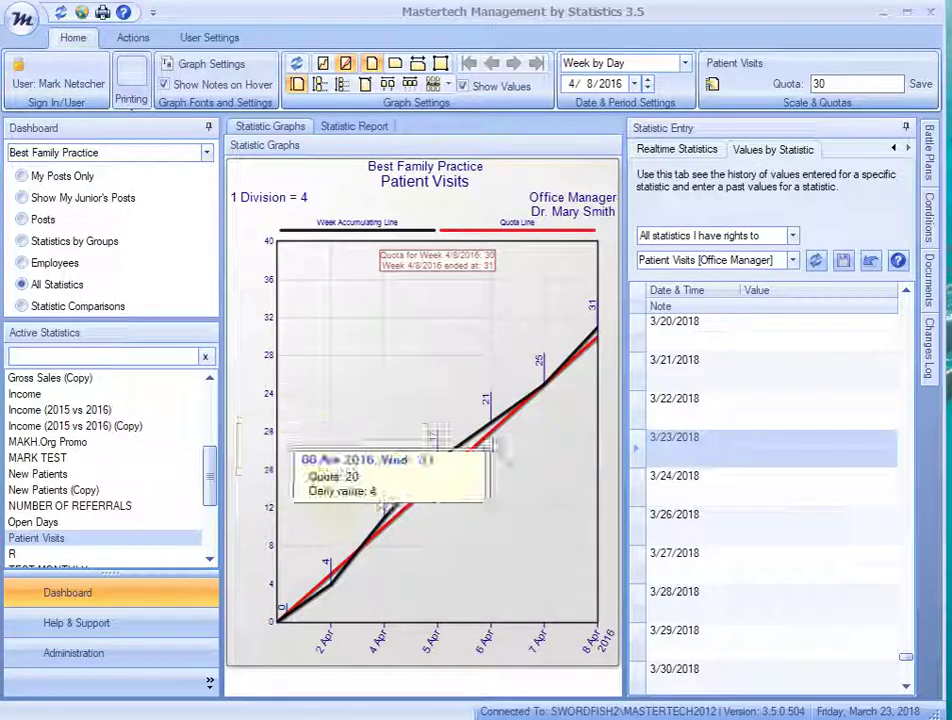
click(207, 64)
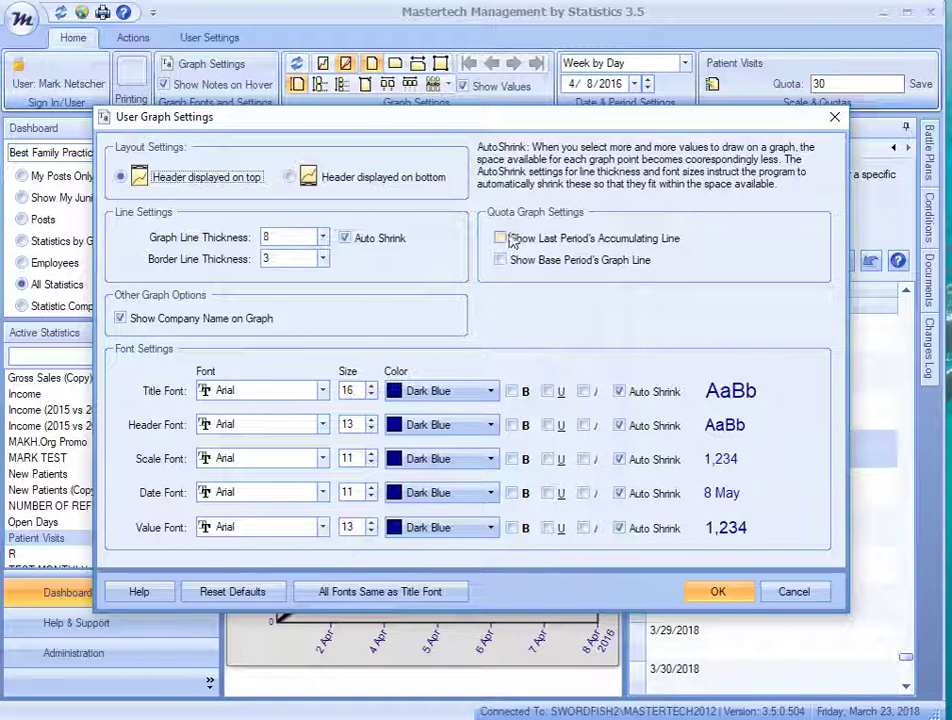
click(505, 239)
click(739, 594)
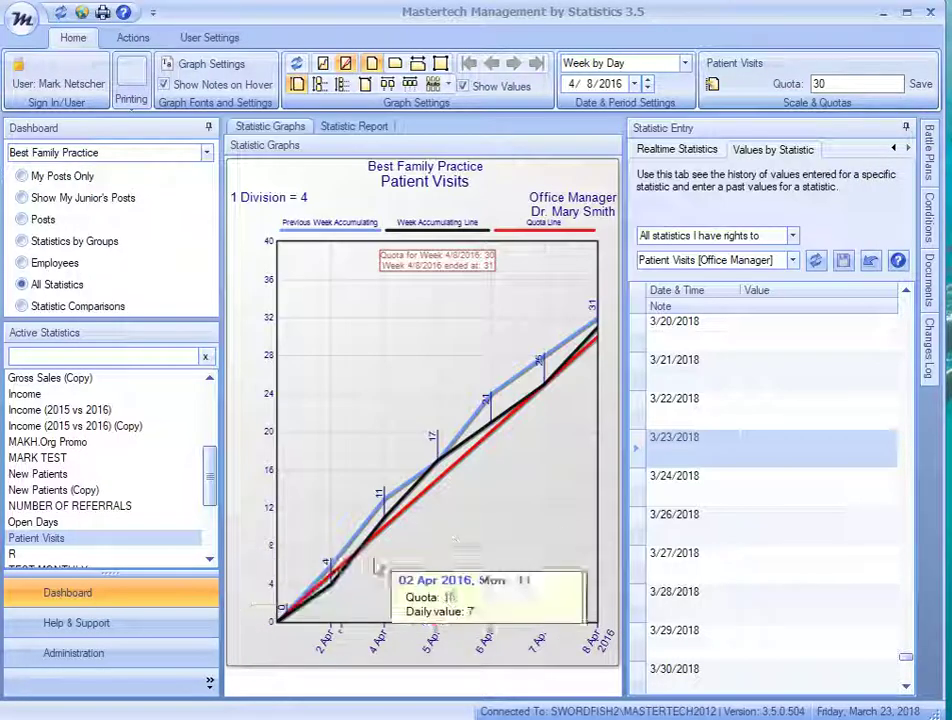
Enable the base period's graph line for quota graphs in the user graph settings
mouse_move(342, 573)
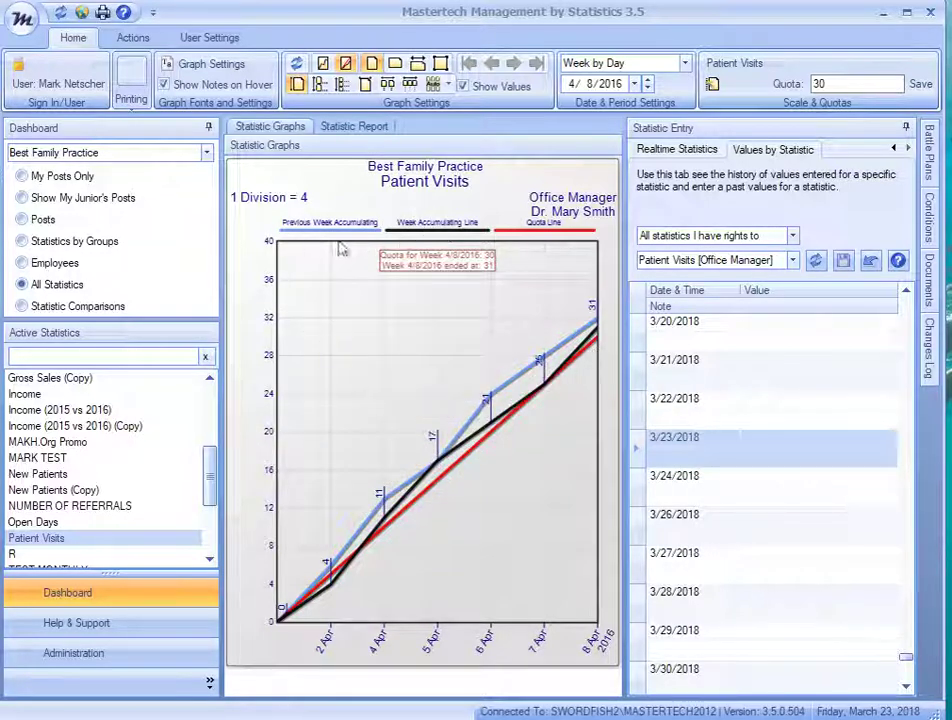
mouse_move(594, 364)
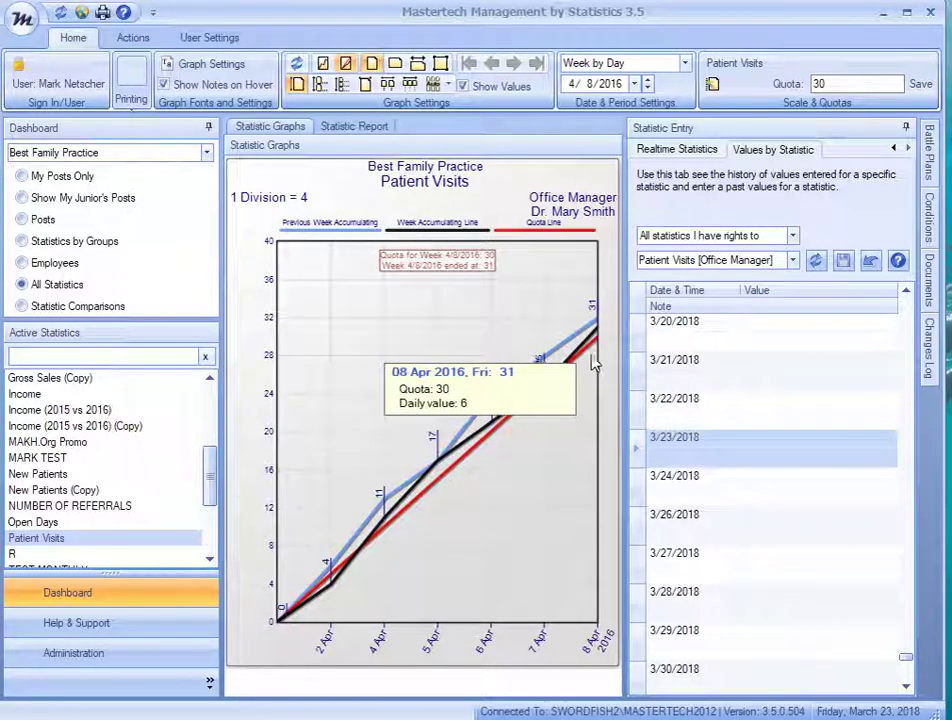
mouse_move(400, 524)
mouse_move(435, 458)
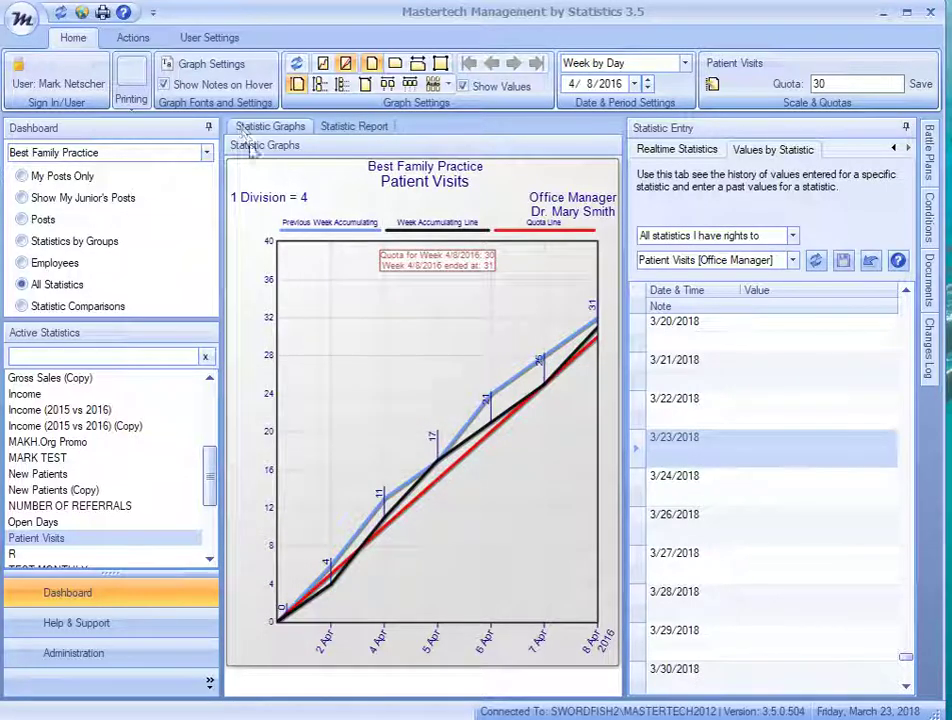
click(210, 64)
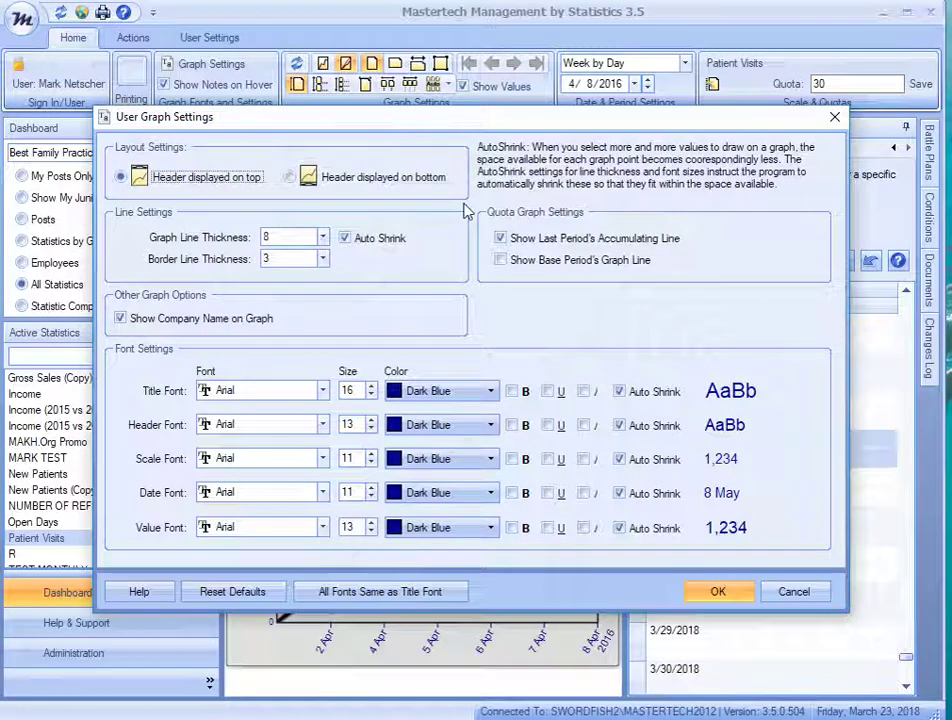
click(500, 260)
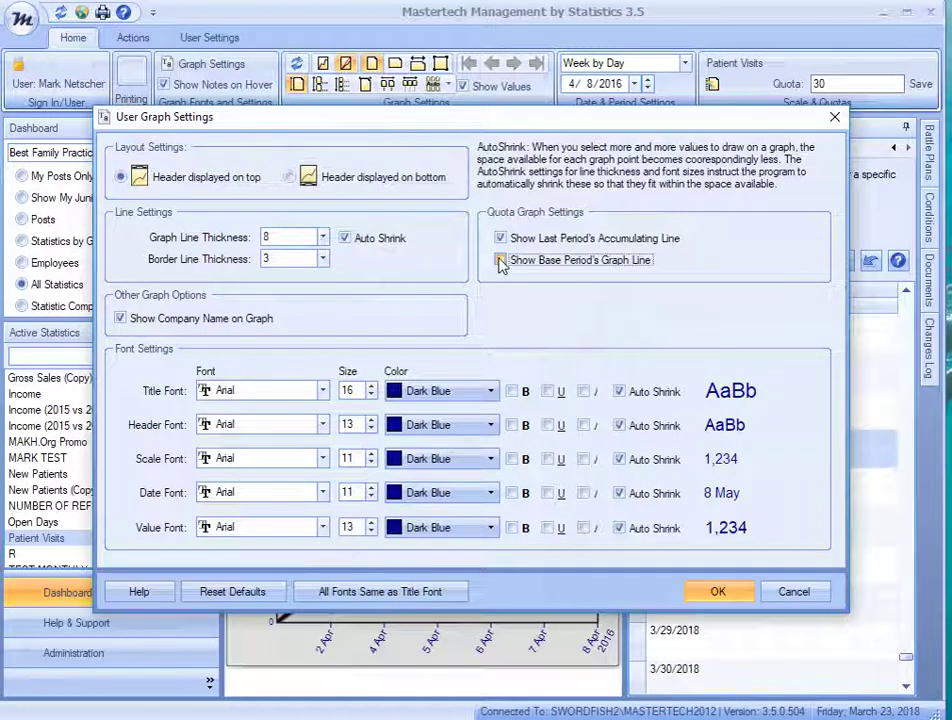
click(720, 595)
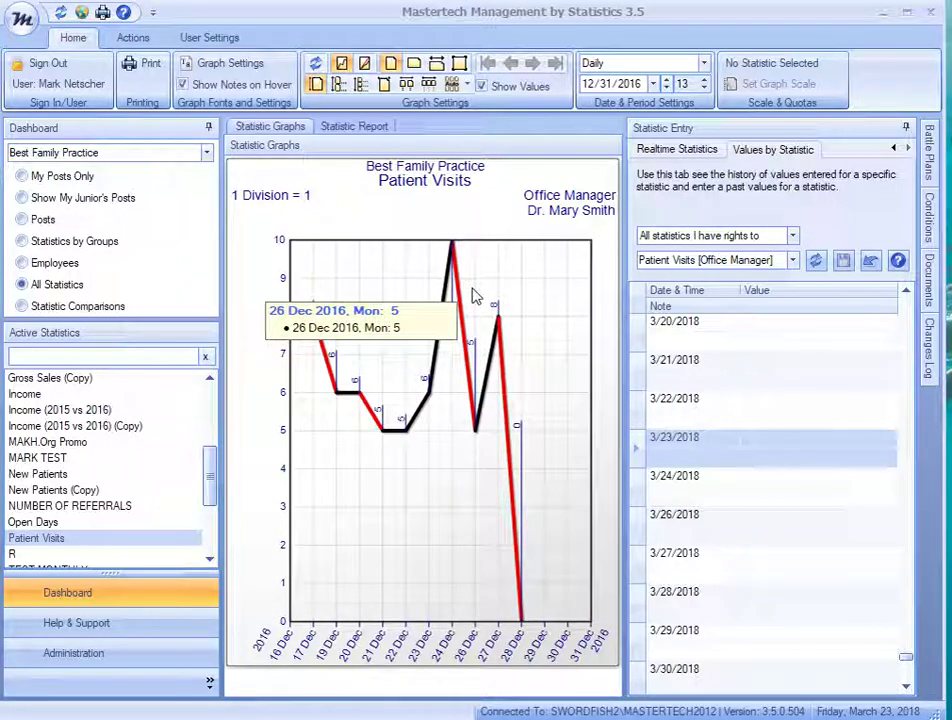
Set the Patient Visits line graph to Weekly and choose December 31, 2016 as its date
click(703, 63)
click(637, 97)
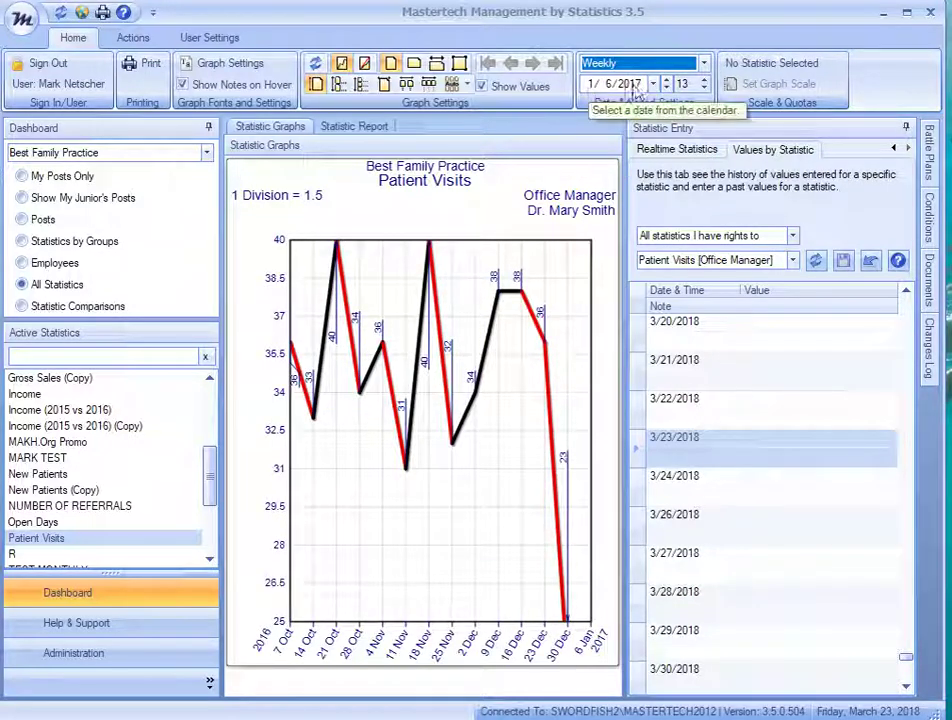
click(654, 85)
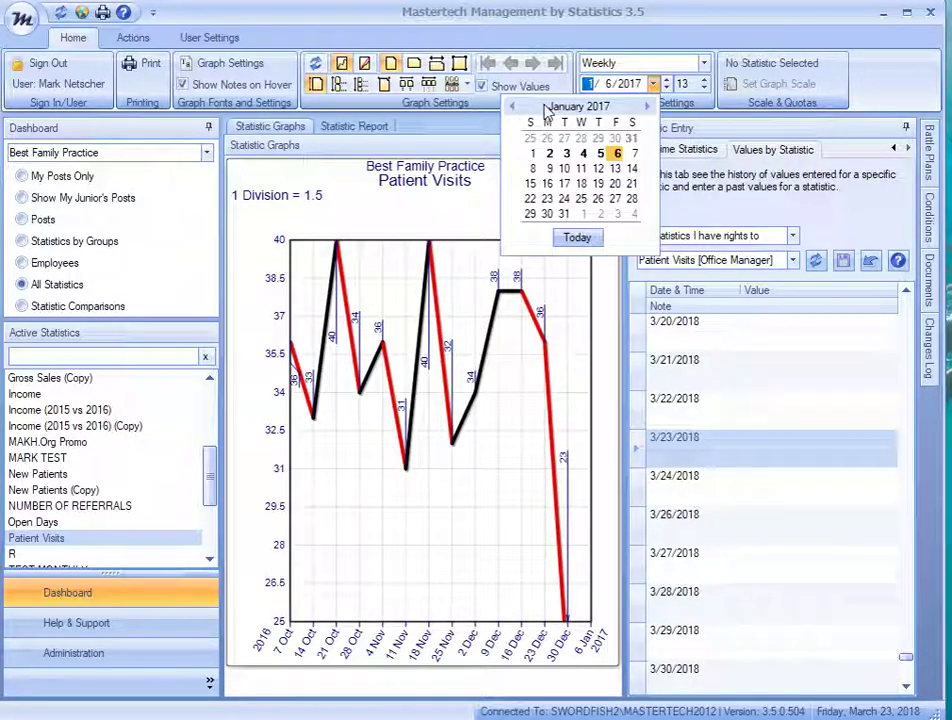
click(514, 107)
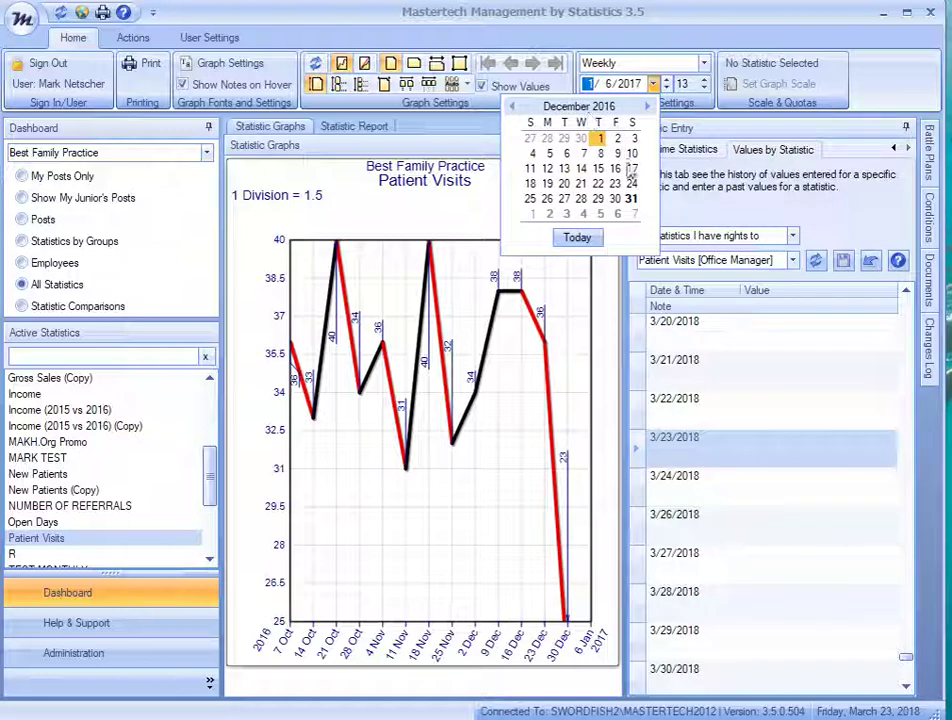
click(633, 199)
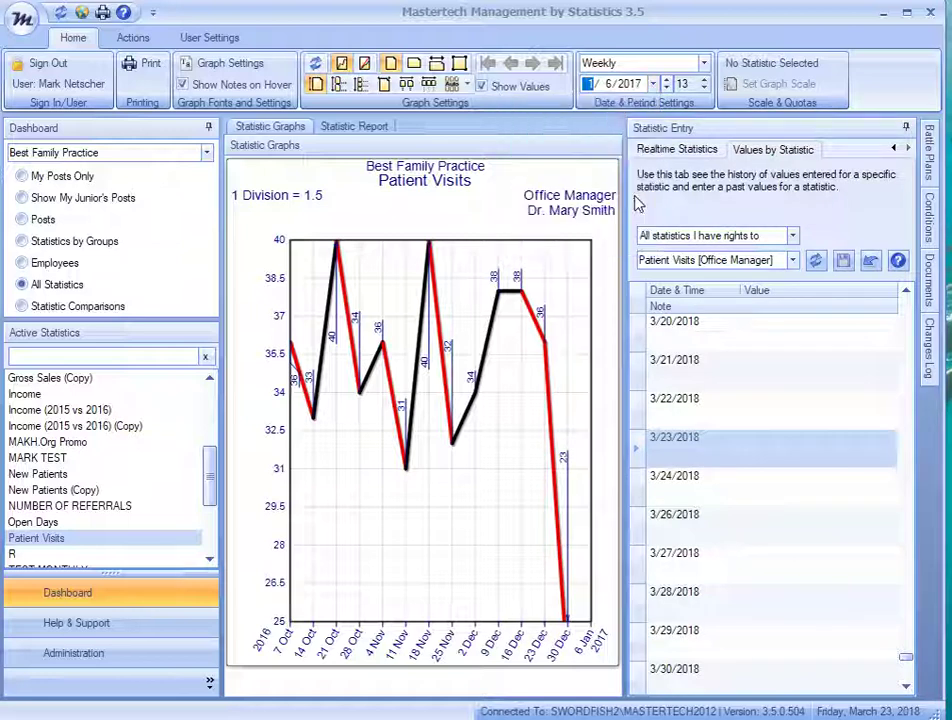
Graph 52 weekly periods of Patient Visits in landscape format and auto-hide the Statistic Entry pane to enlarge it
click(696, 87)
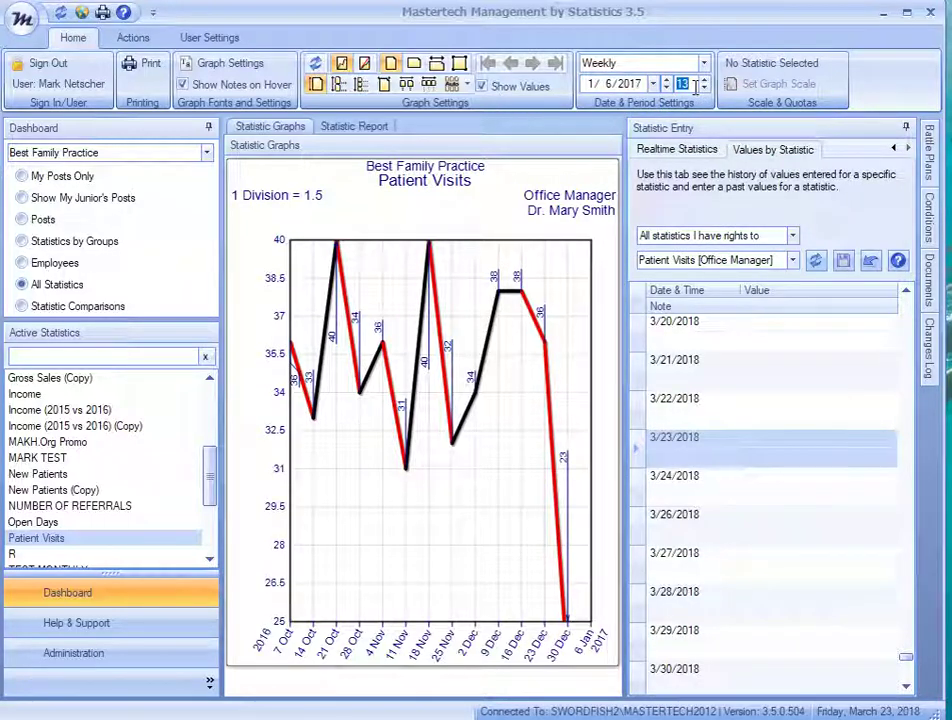
text(52)
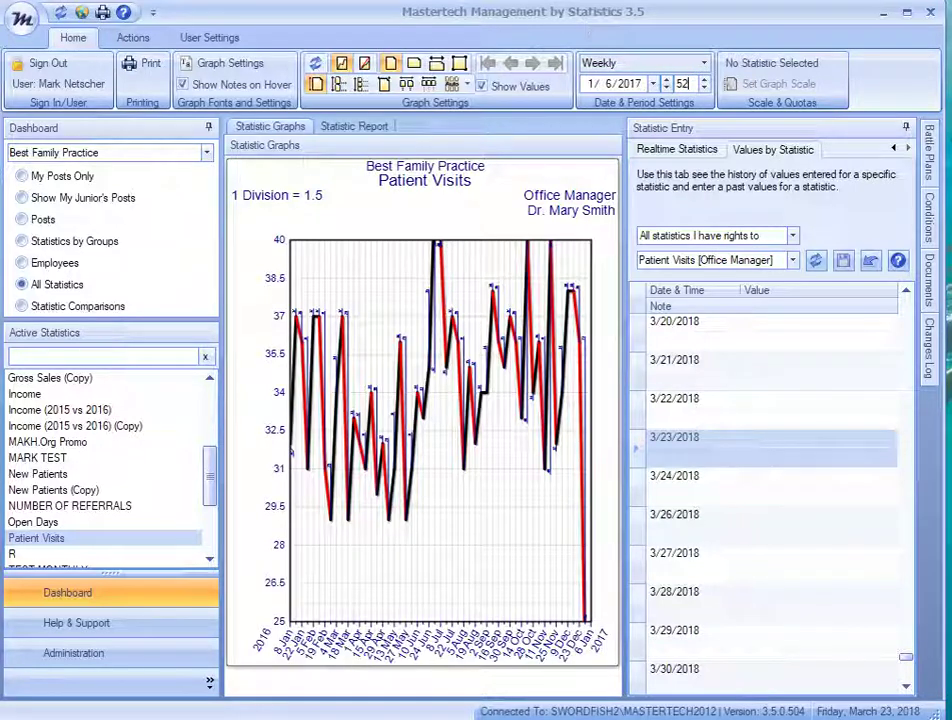
click(413, 63)
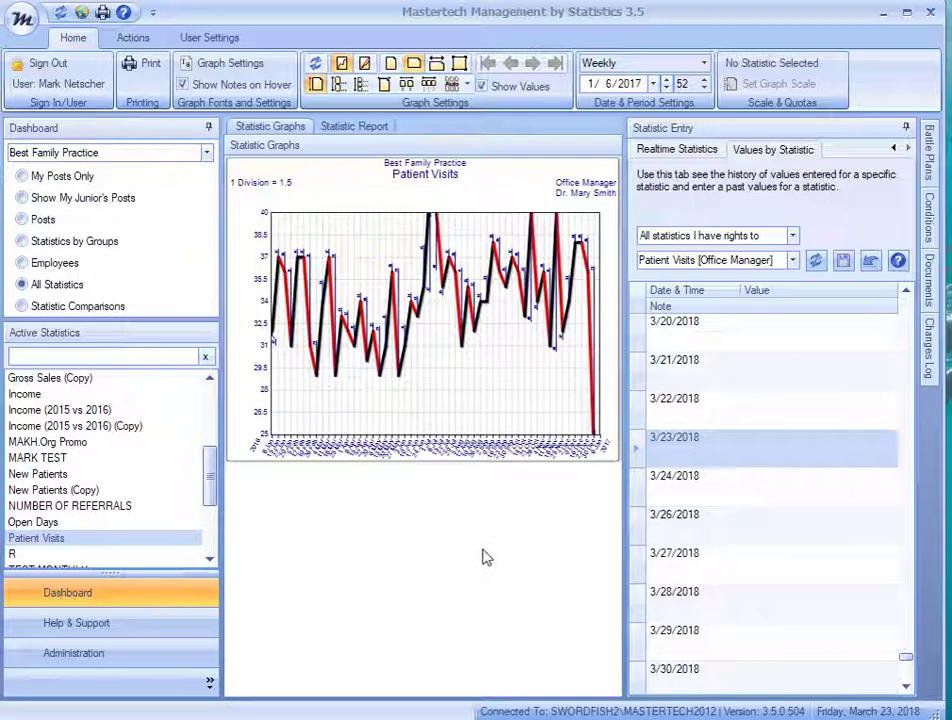
click(906, 127)
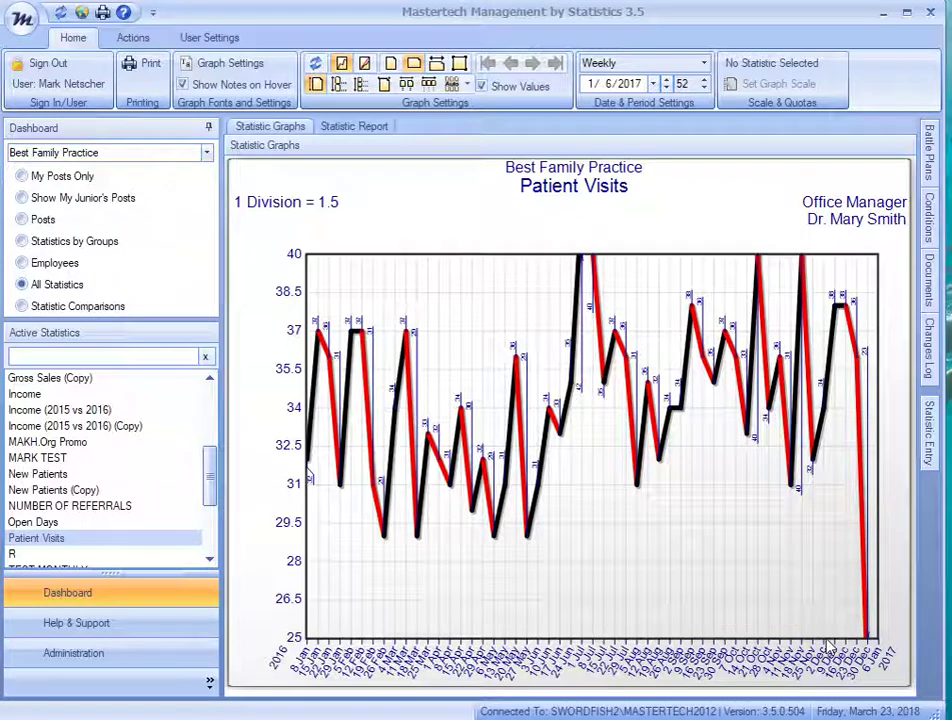
mouse_move(815, 452)
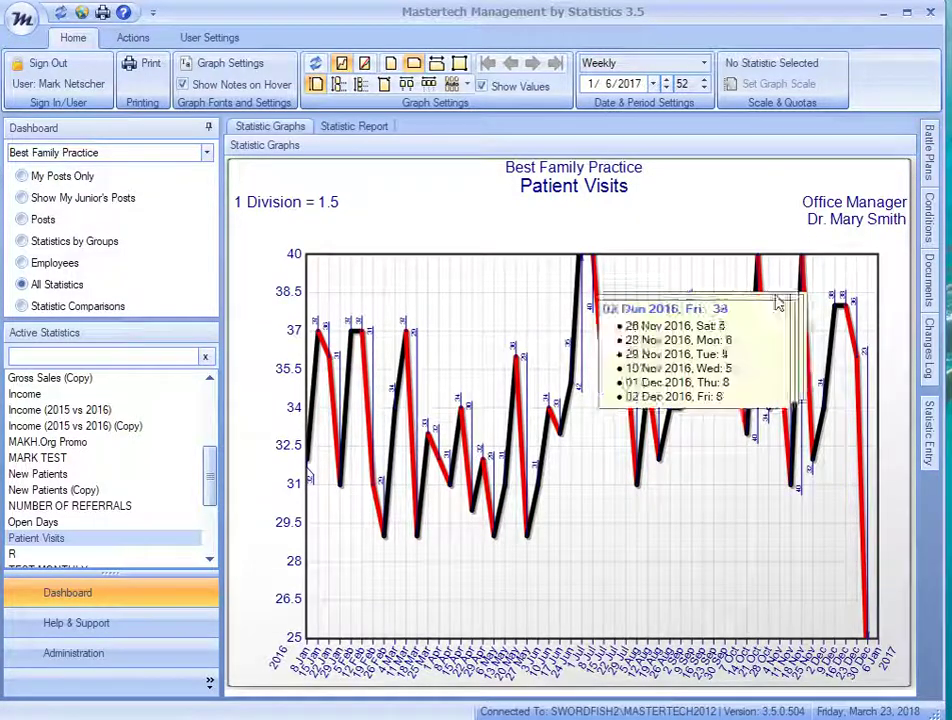
Limit the dashboard to the signed-in user's own posts
mouse_move(566, 287)
mouse_move(389, 298)
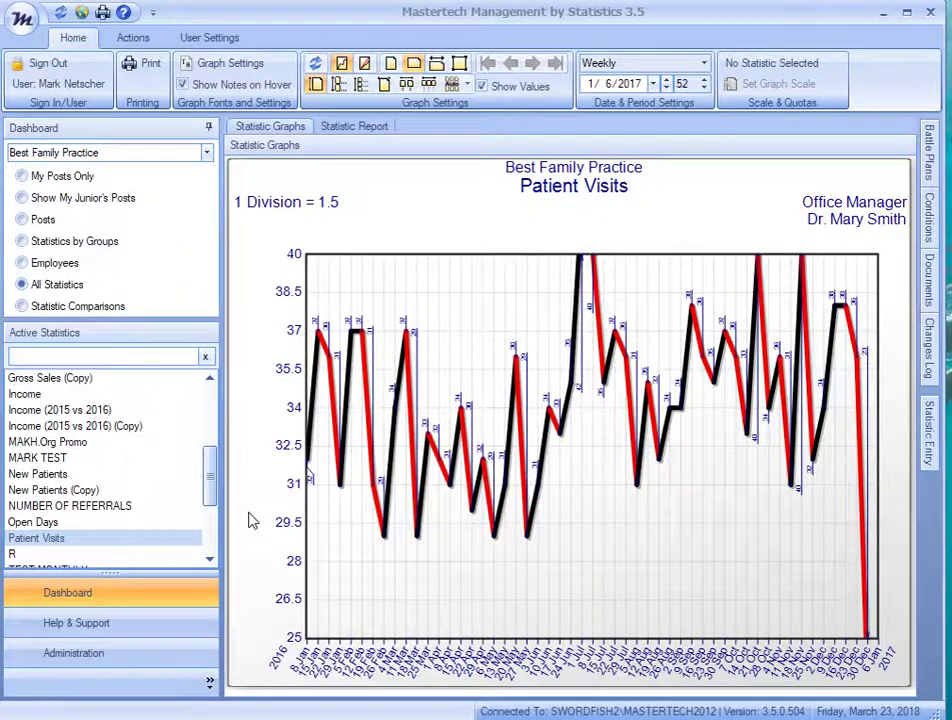
mouse_move(476, 400)
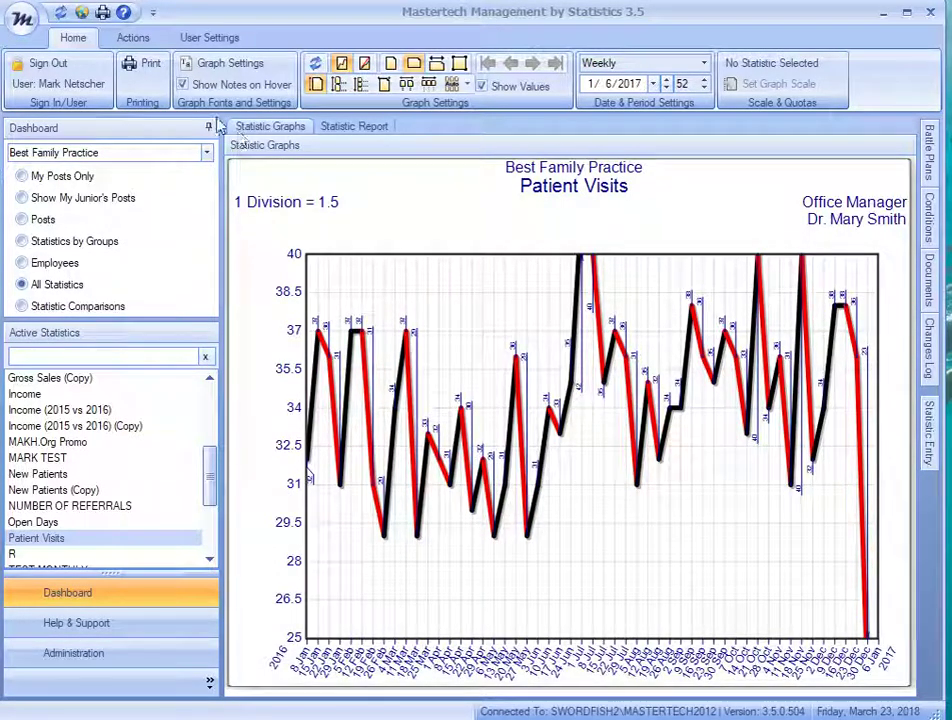
click(133, 38)
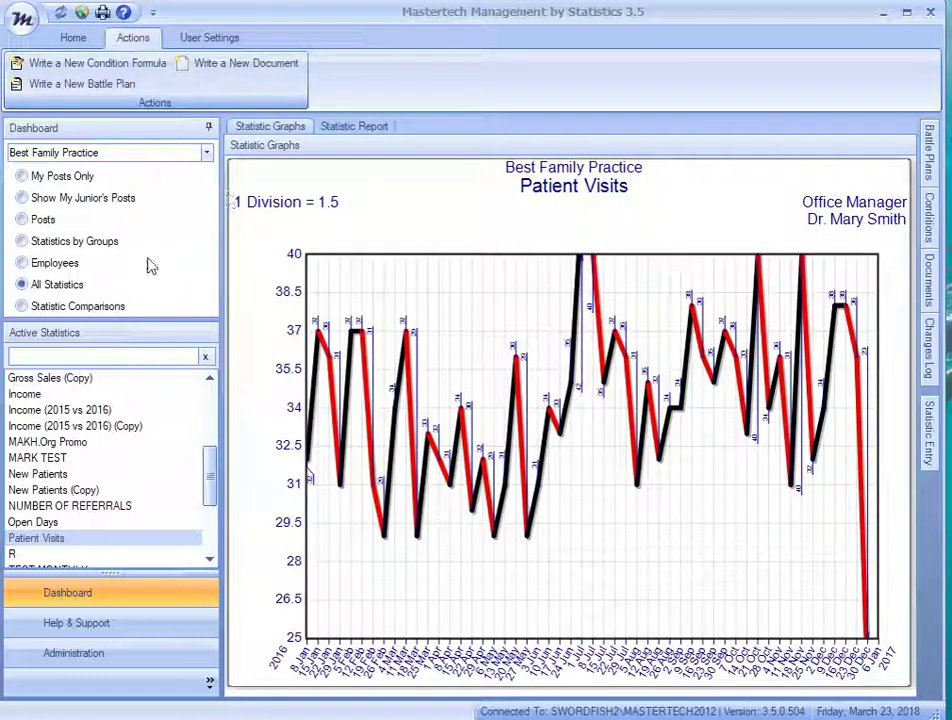
click(21, 176)
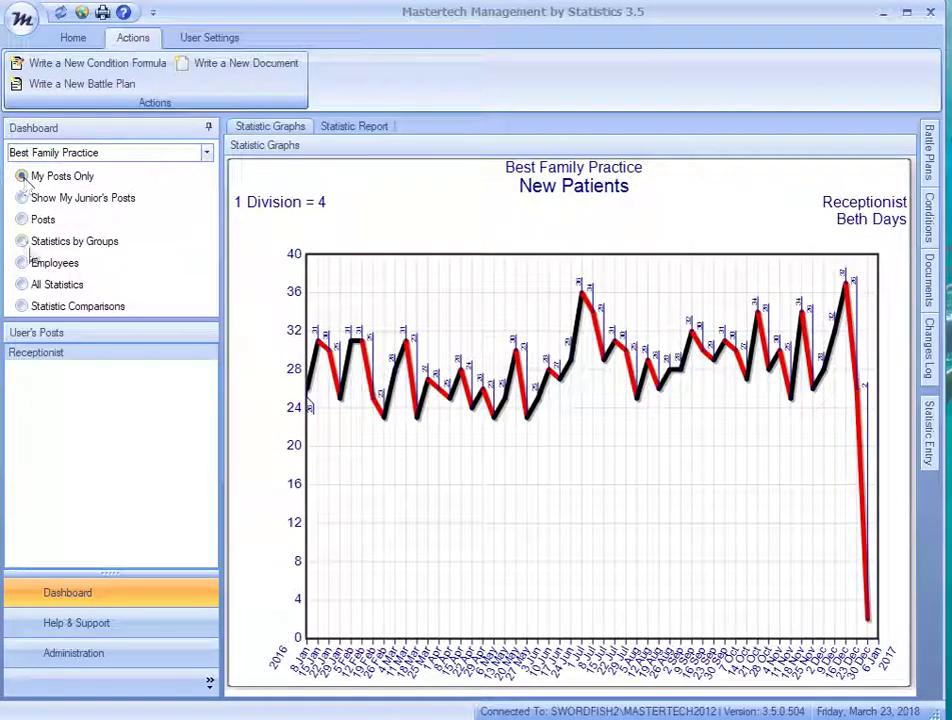
click(70, 42)
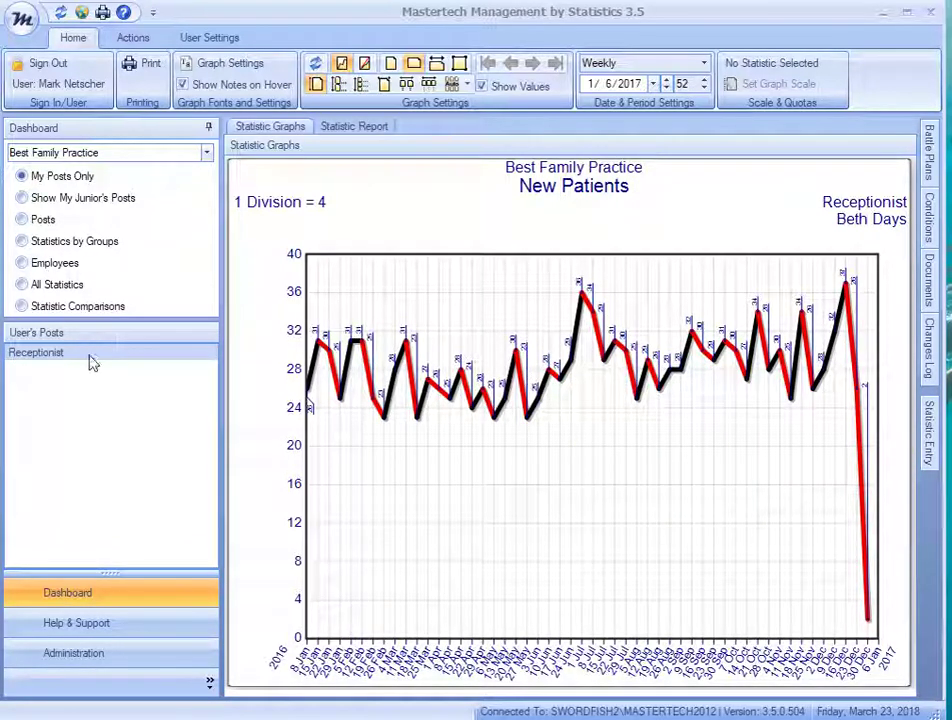
Start a new condition formula write-up for the Receptionist's New Patients statistic
click(136, 42)
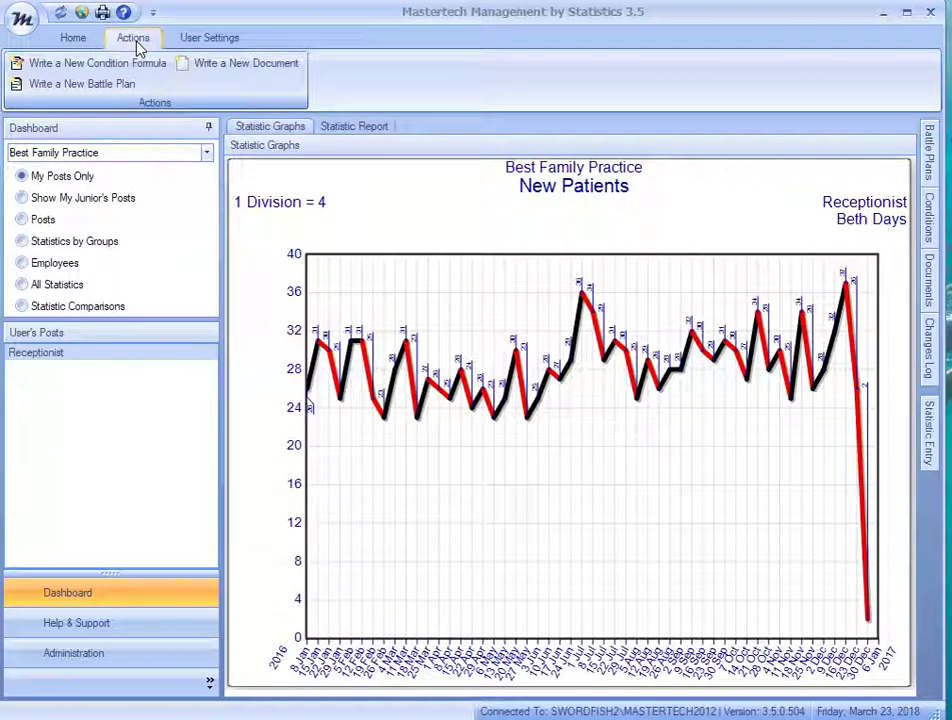
click(92, 66)
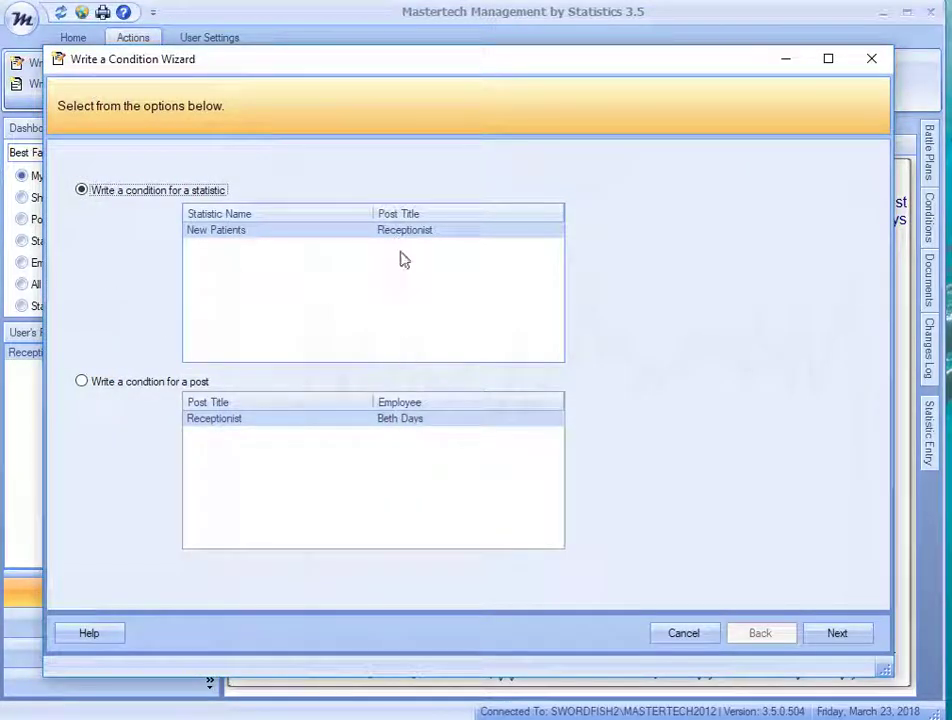
click(838, 636)
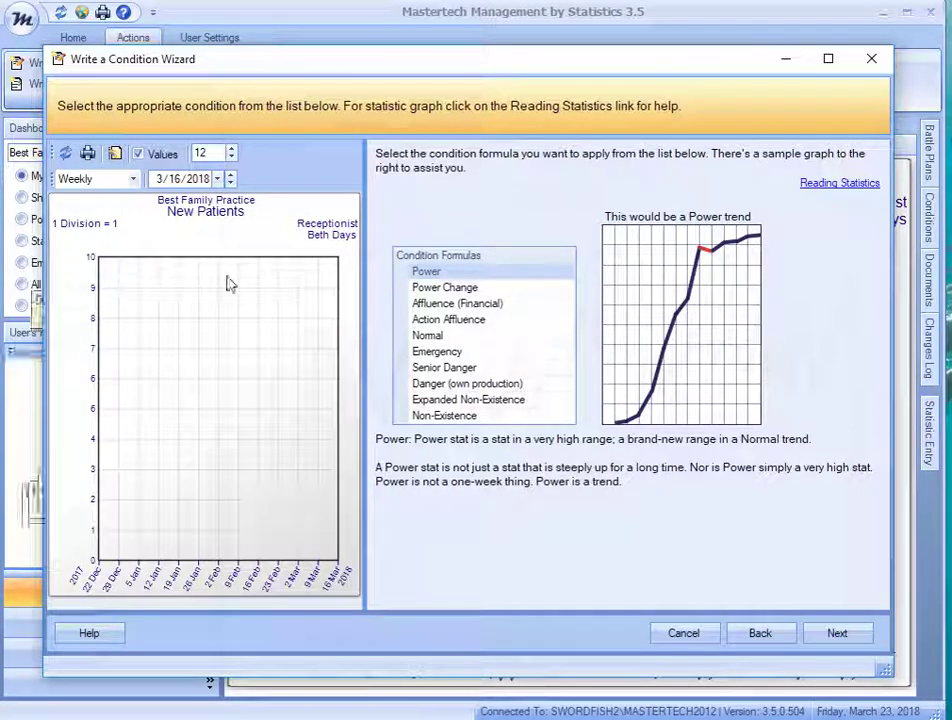
Set the year of the condition graph's date to 2016 and apply the Senior Danger condition formula
click(195, 181)
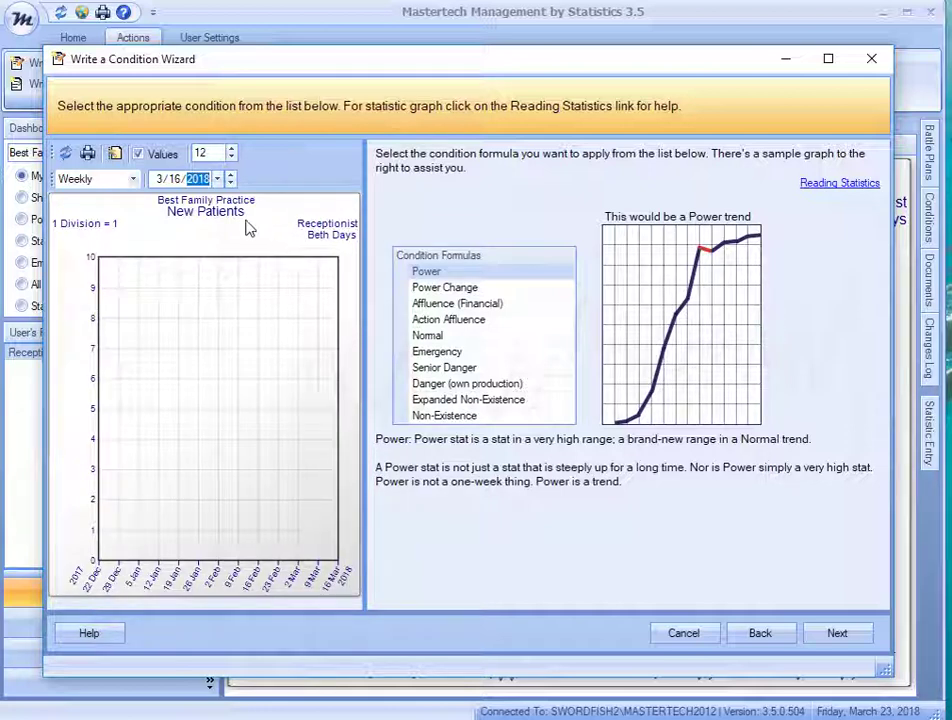
text(2016)
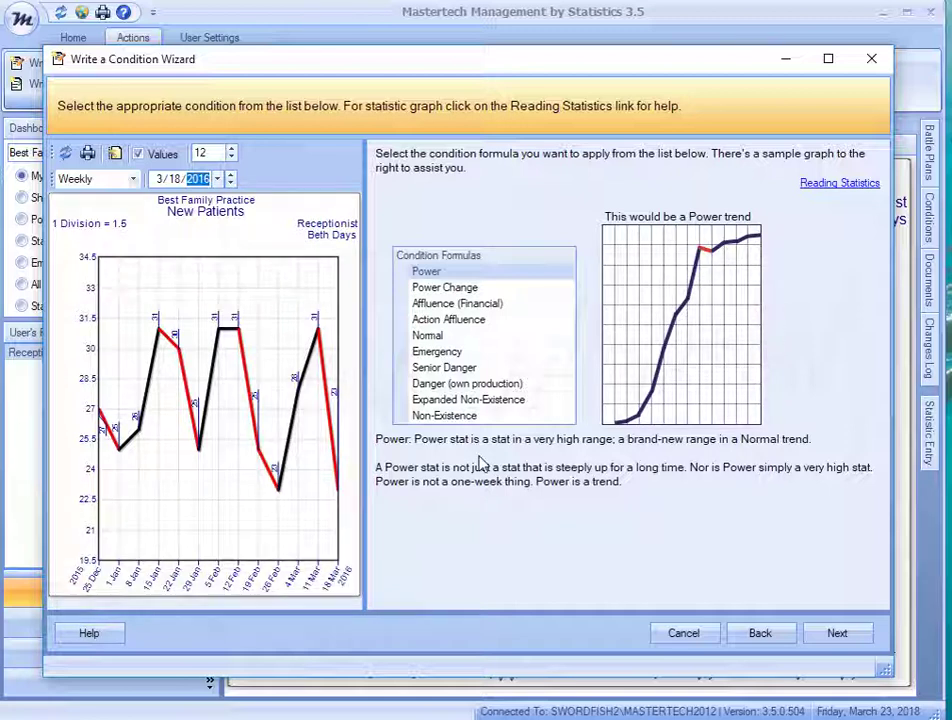
click(427, 337)
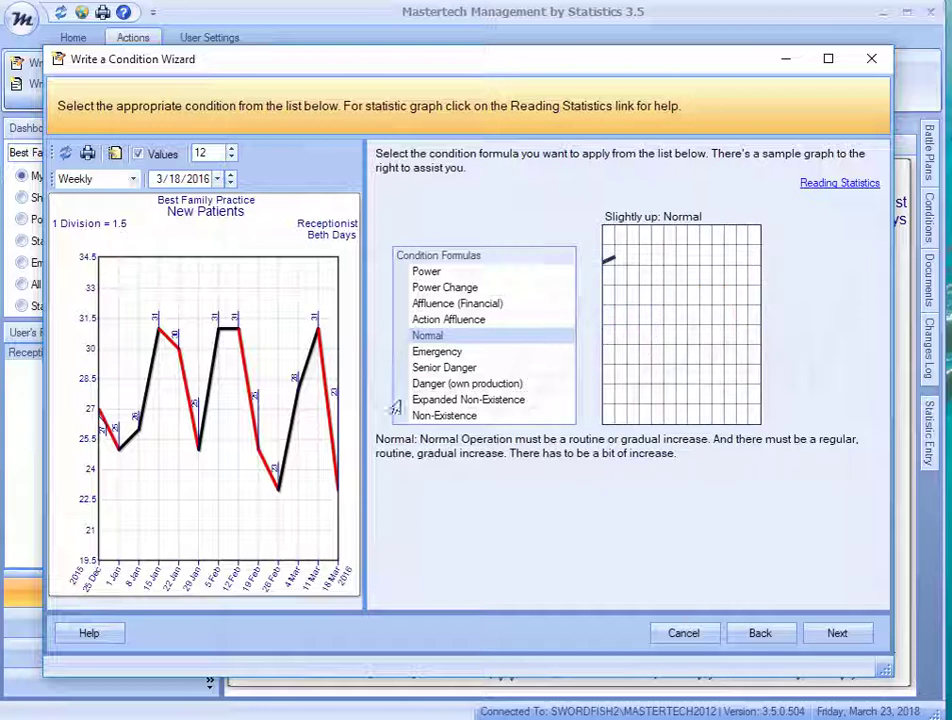
click(430, 369)
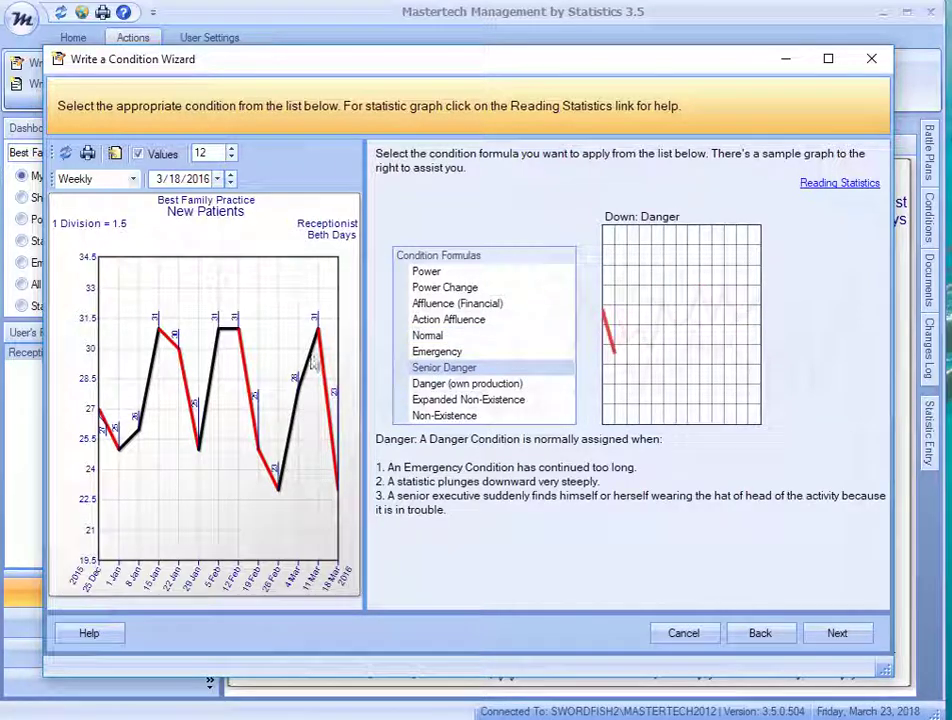
click(835, 633)
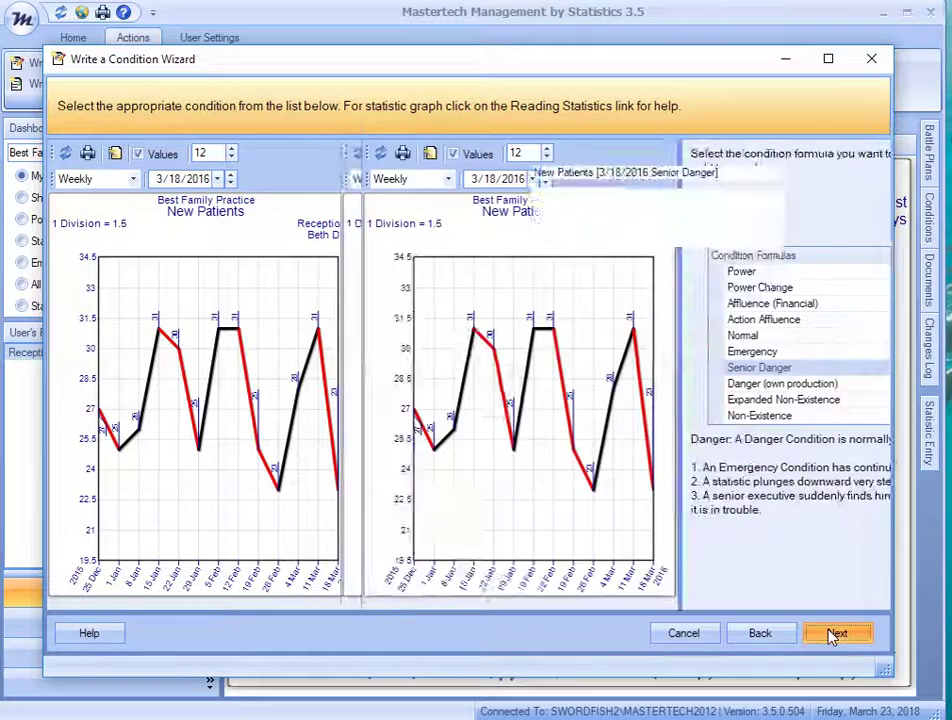
Write "I need to make the phone calls" for formula step 1 and "sdhasd;adsjk" for step 2, and review the write-up
click(505, 374)
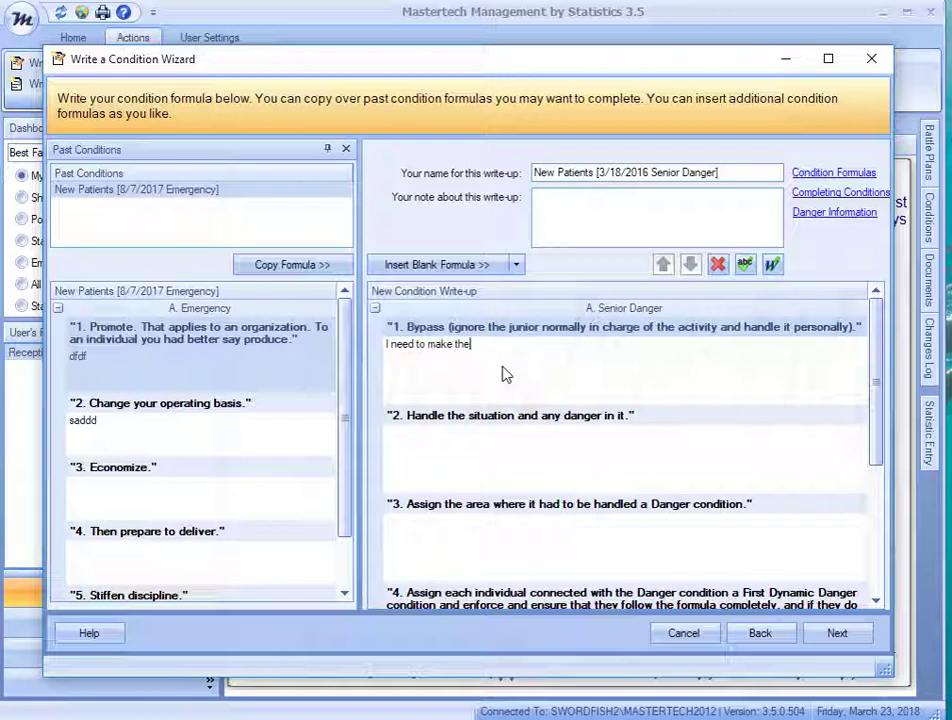
text(ne calls)
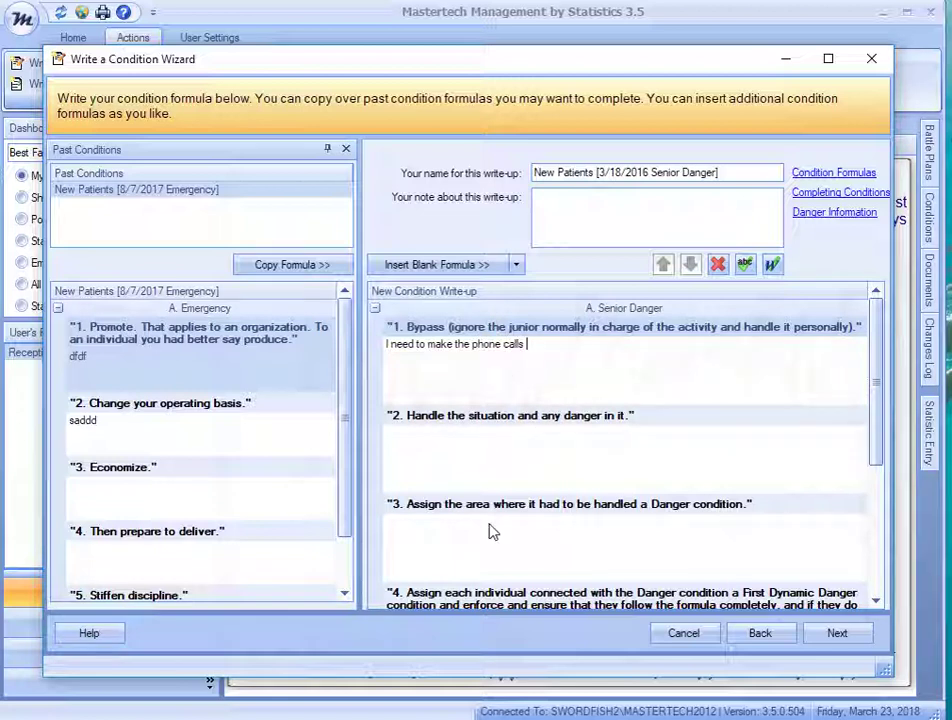
click(477, 466)
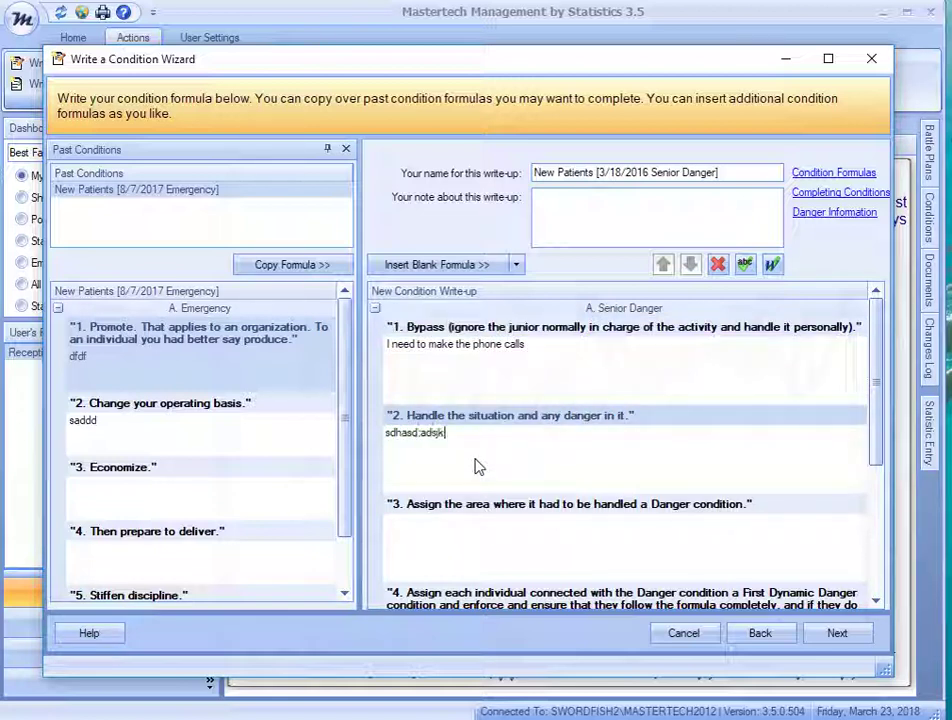
click(514, 557)
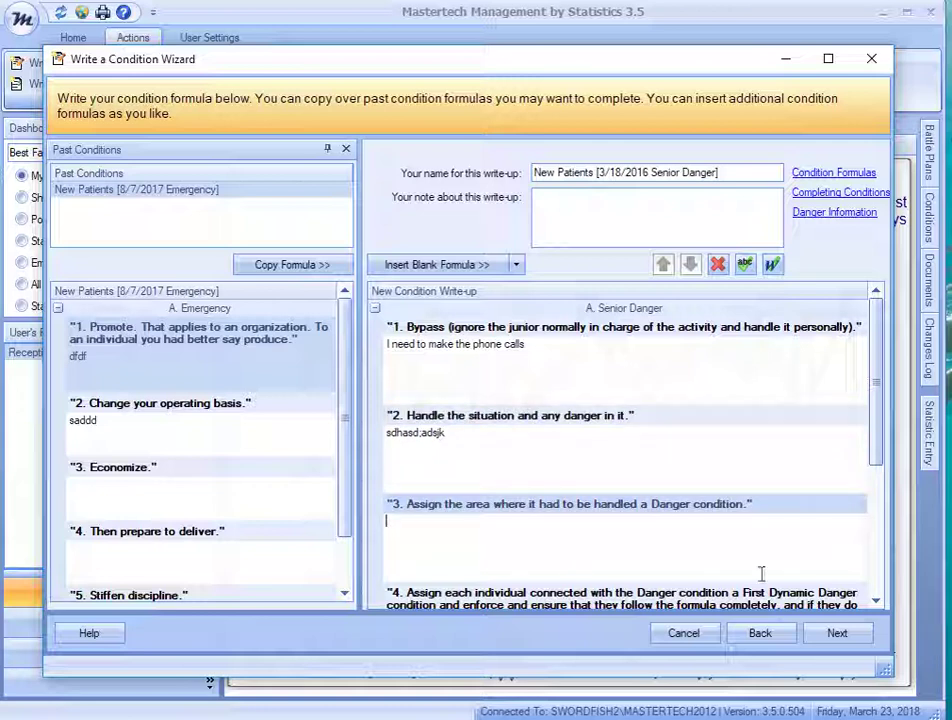
click(836, 632)
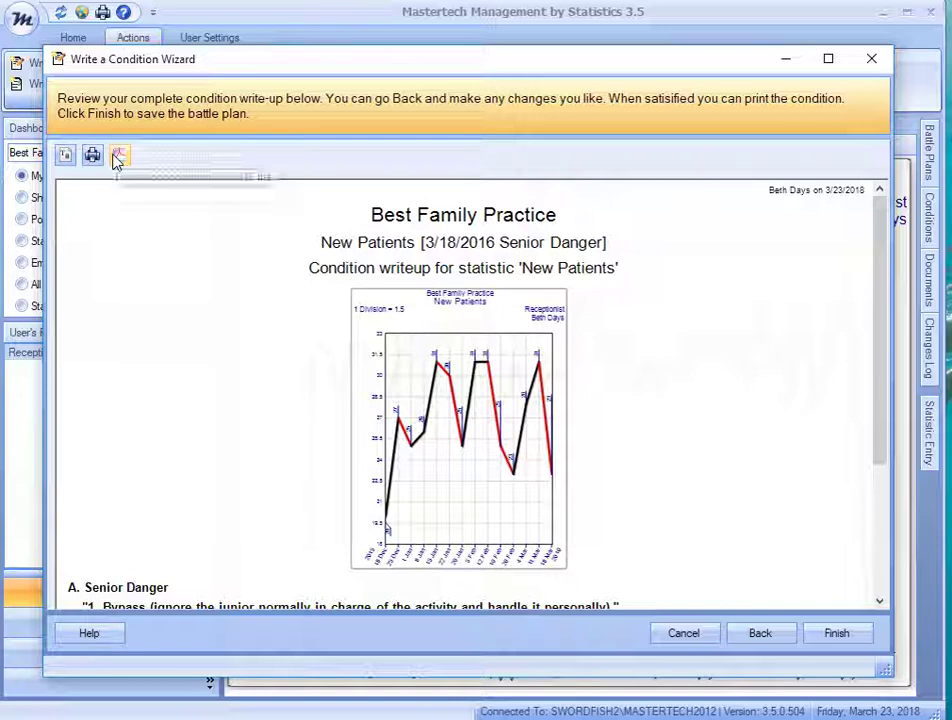
scroll(218, 332, down, 3)
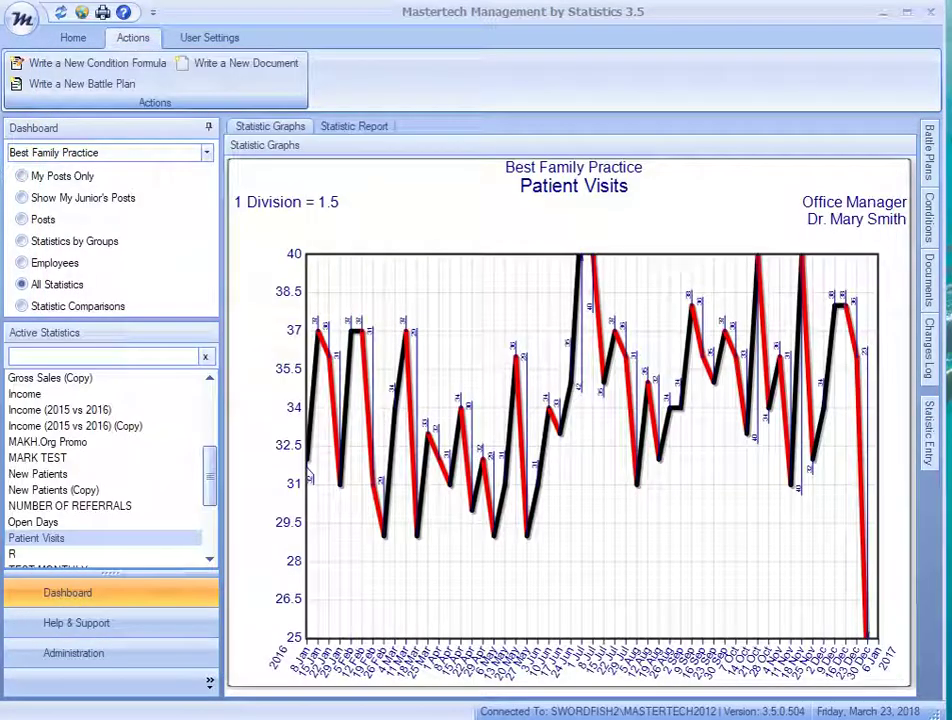
Start a weekly battle plan for the Receptionist post and copy in the formula steps of the New Patients Emergency condition
mouse_move(571, 342)
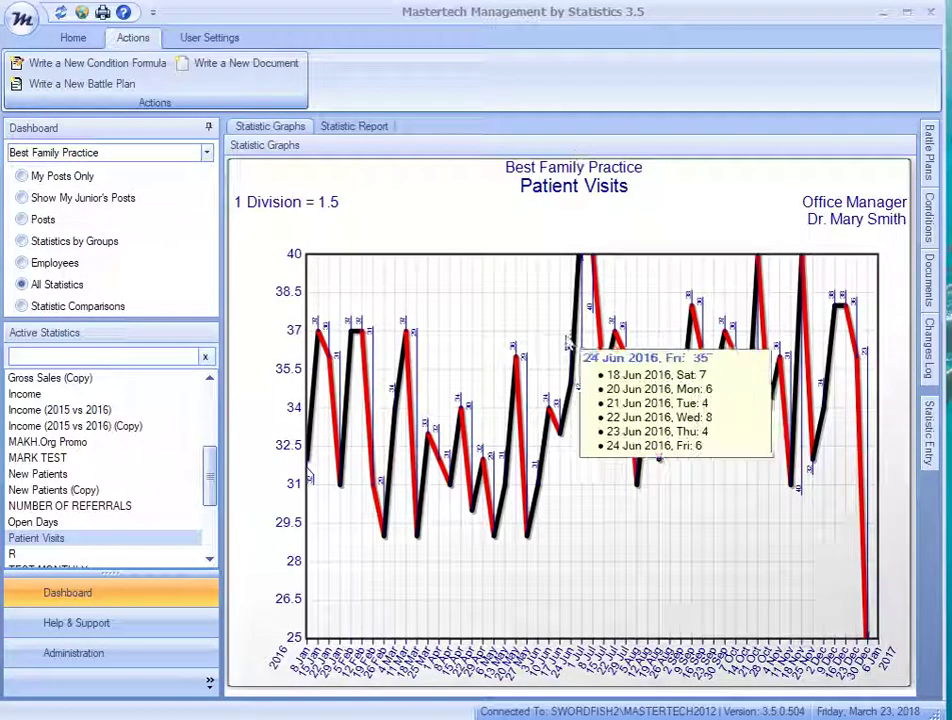
click(75, 86)
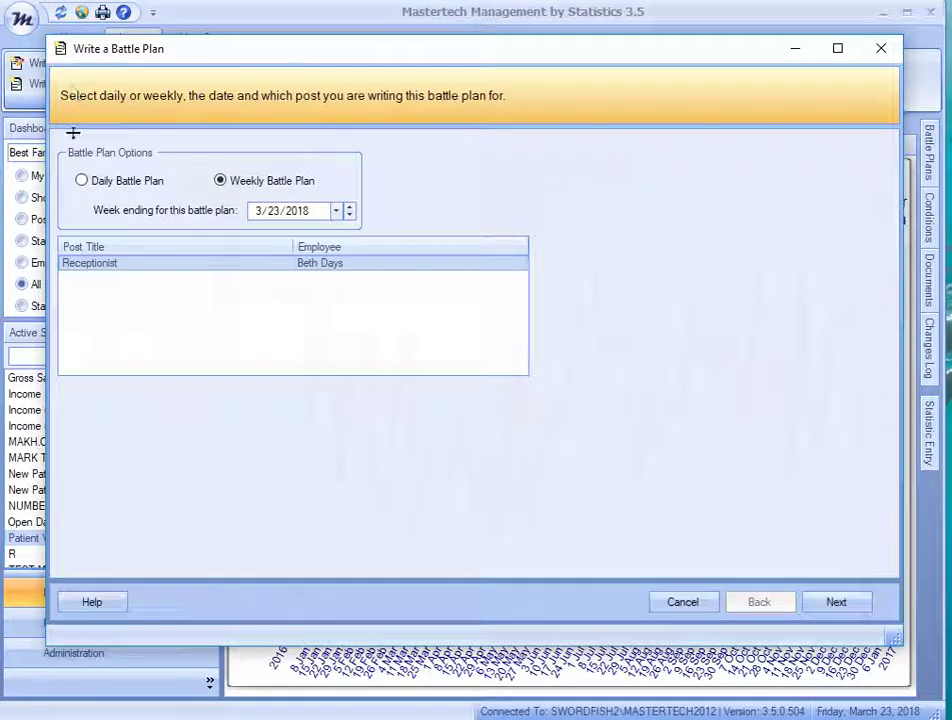
click(837, 603)
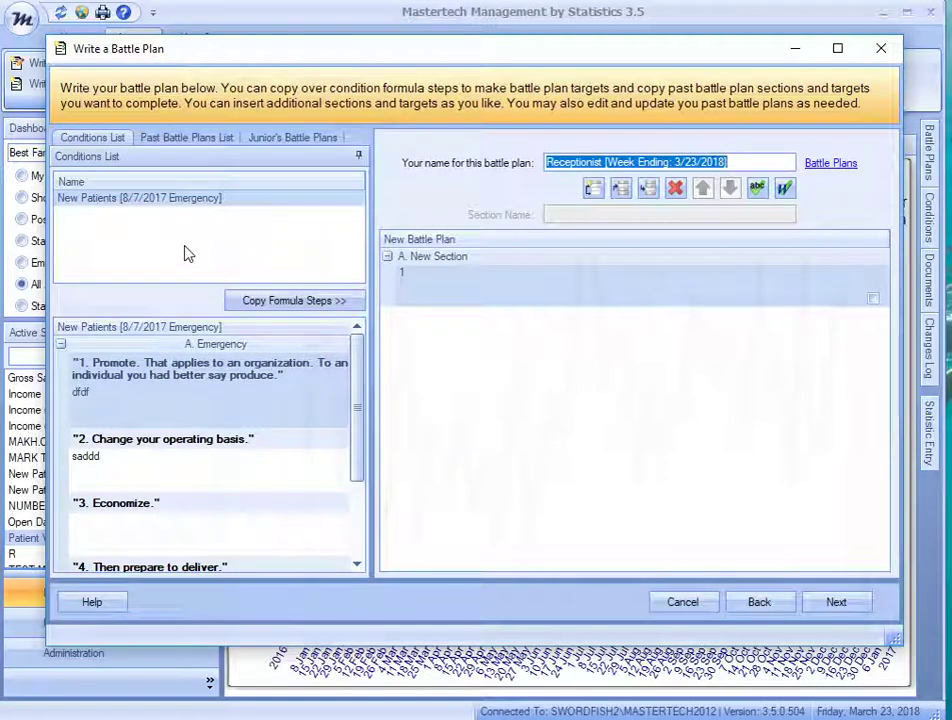
click(200, 200)
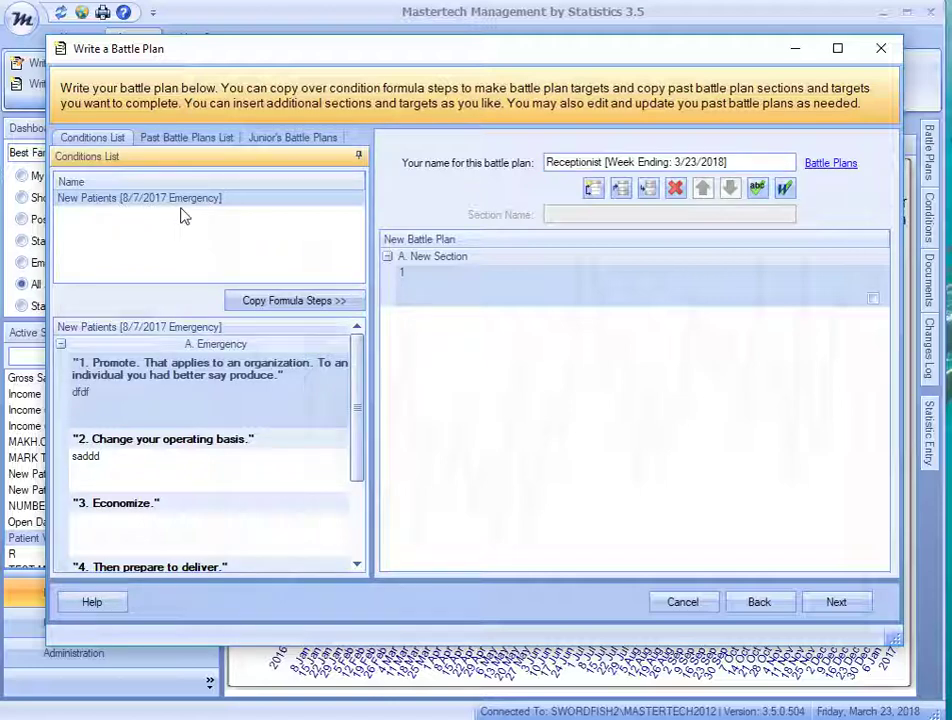
click(278, 310)
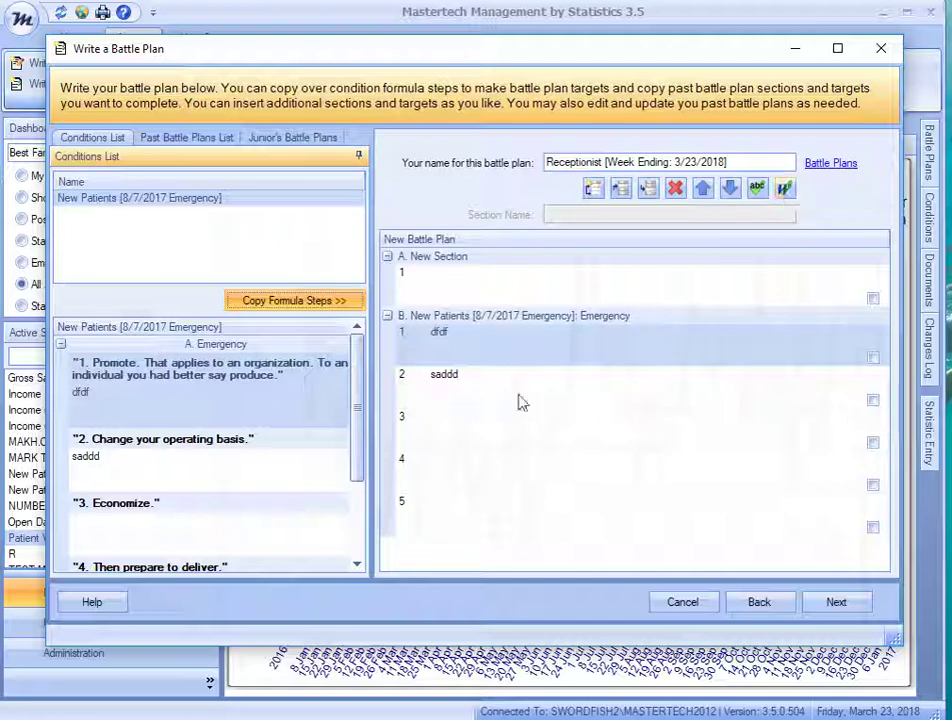
Write "I need to make 10 phone" as target 3 of the Emergency section and mark the first target of both sections complete
click(462, 434)
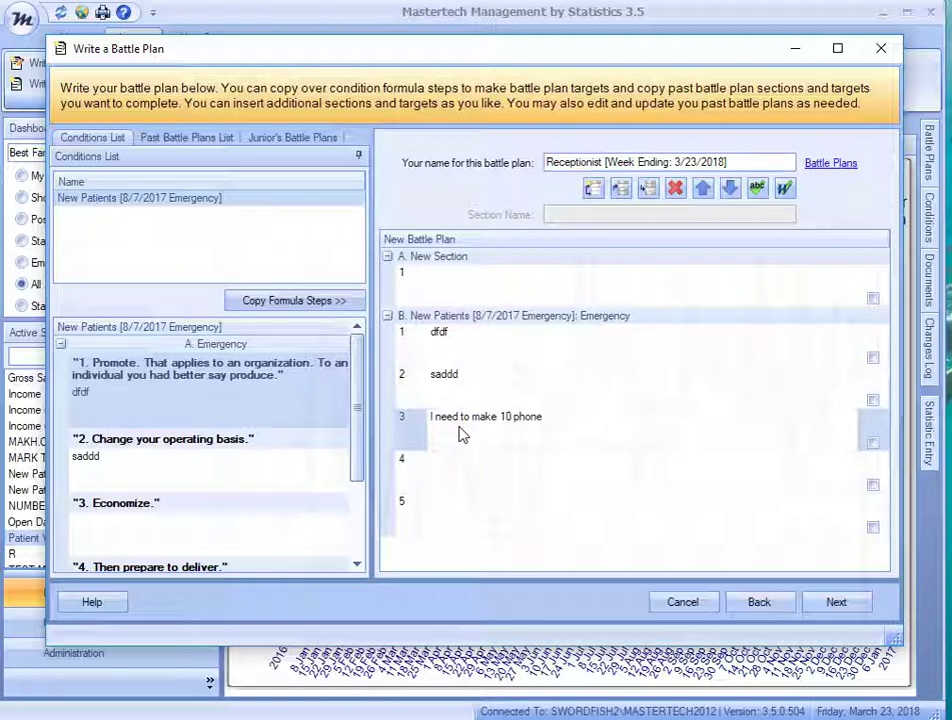
click(872, 298)
click(872, 357)
click(870, 393)
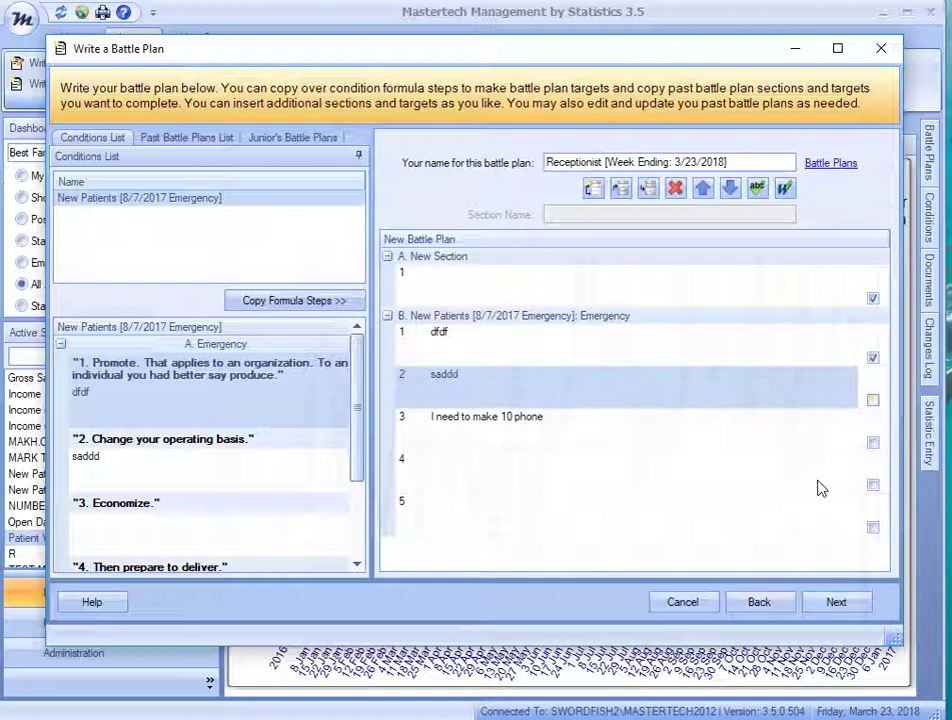
click(838, 603)
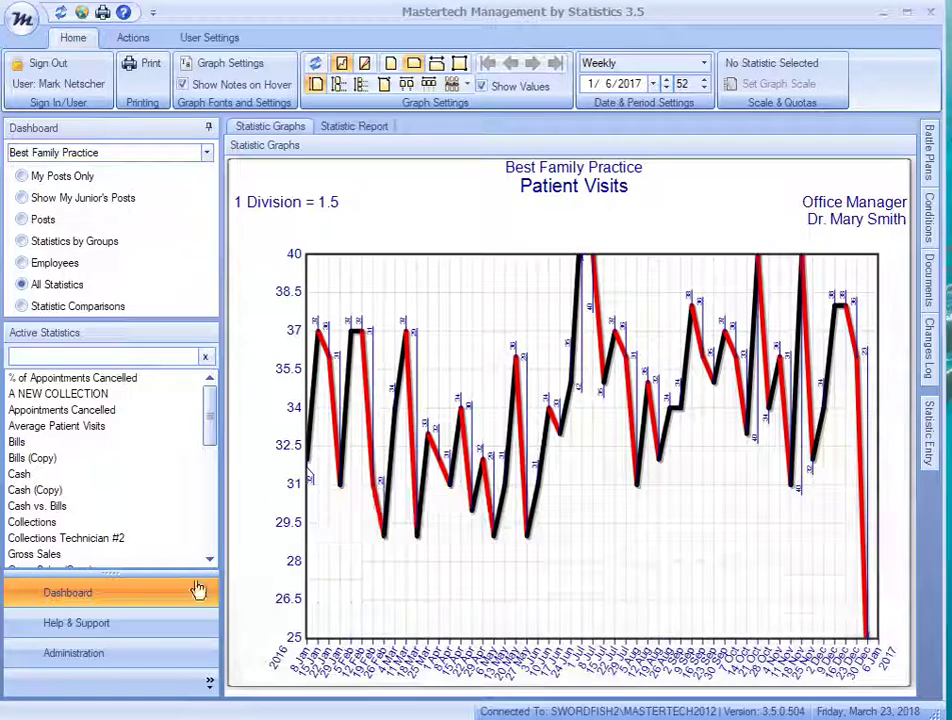
Open the Statistic Graphs article under Theory of Statistics basics in the help and examine how a graph scale is worked out
click(37, 632)
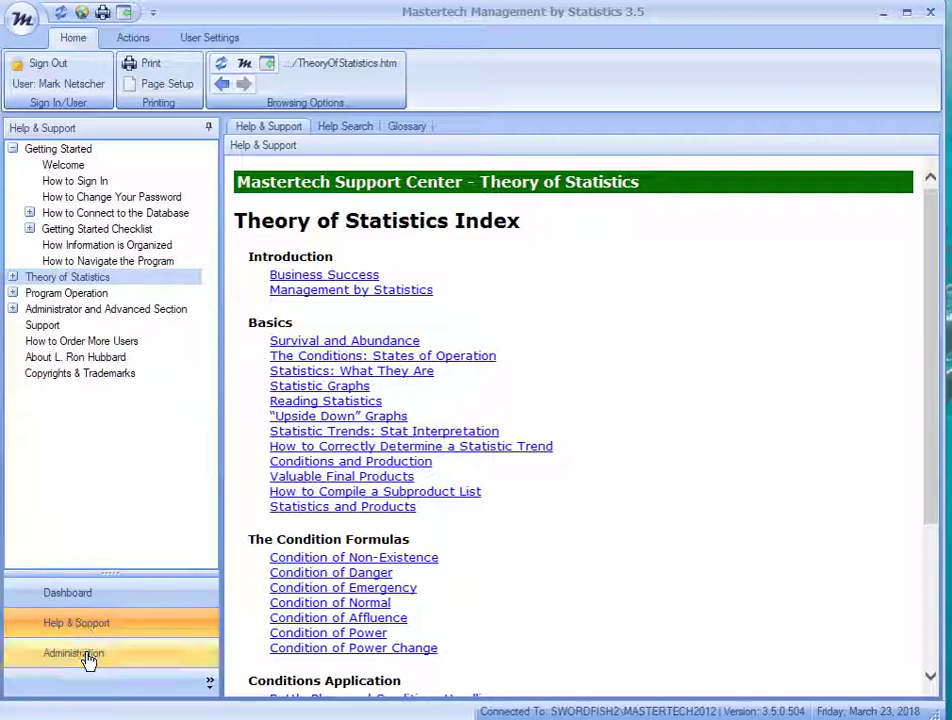
click(13, 278)
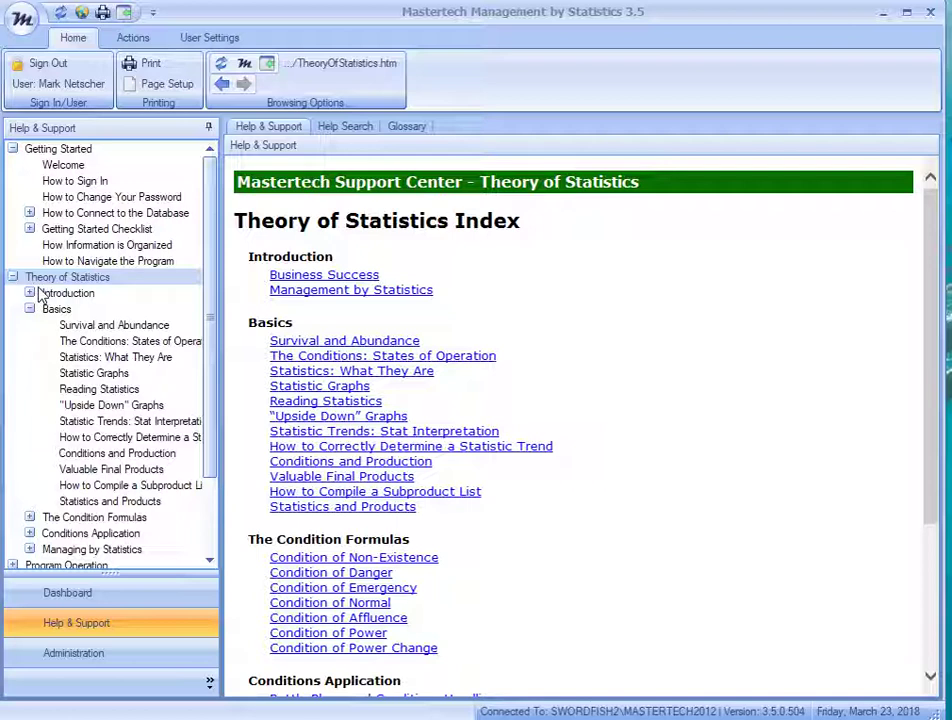
click(93, 373)
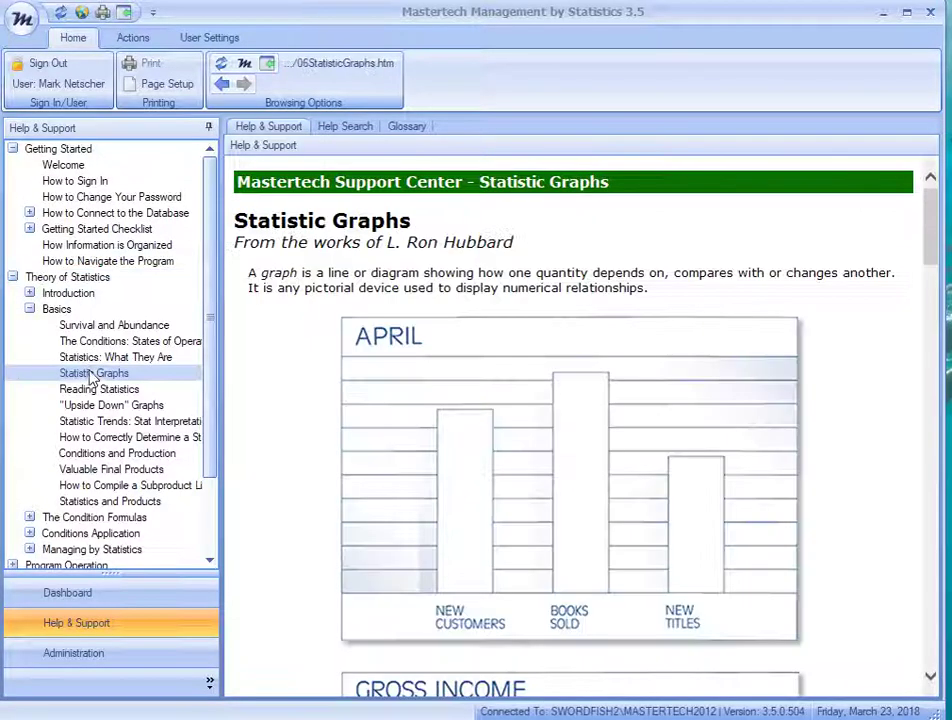
scroll(455, 372, down, 5)
scroll(455, 372, down, 6)
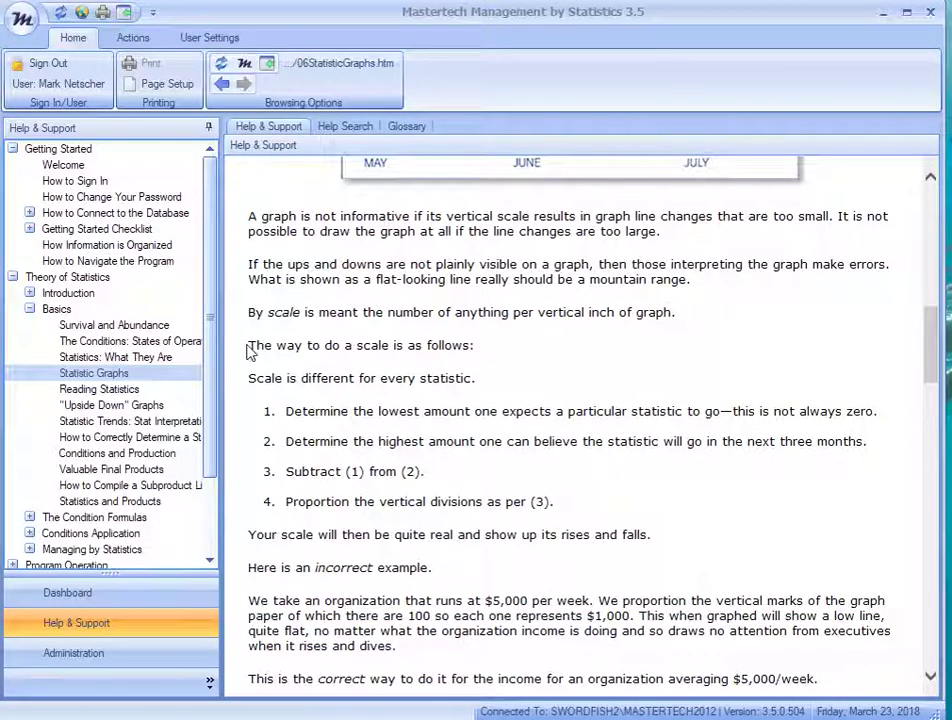
drag(250, 345, 320, 600)
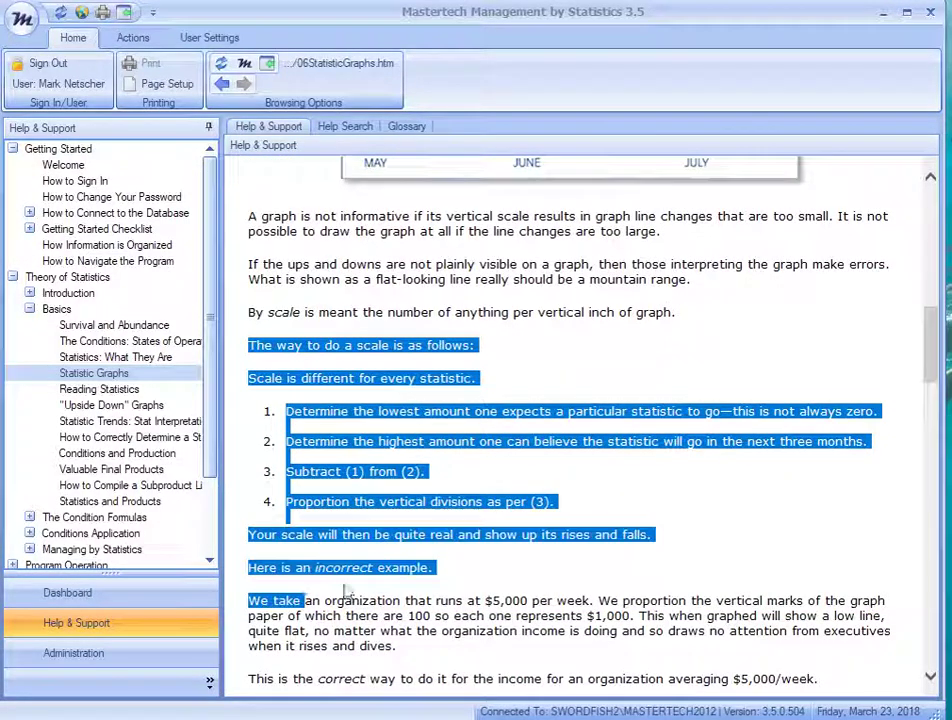
click(417, 585)
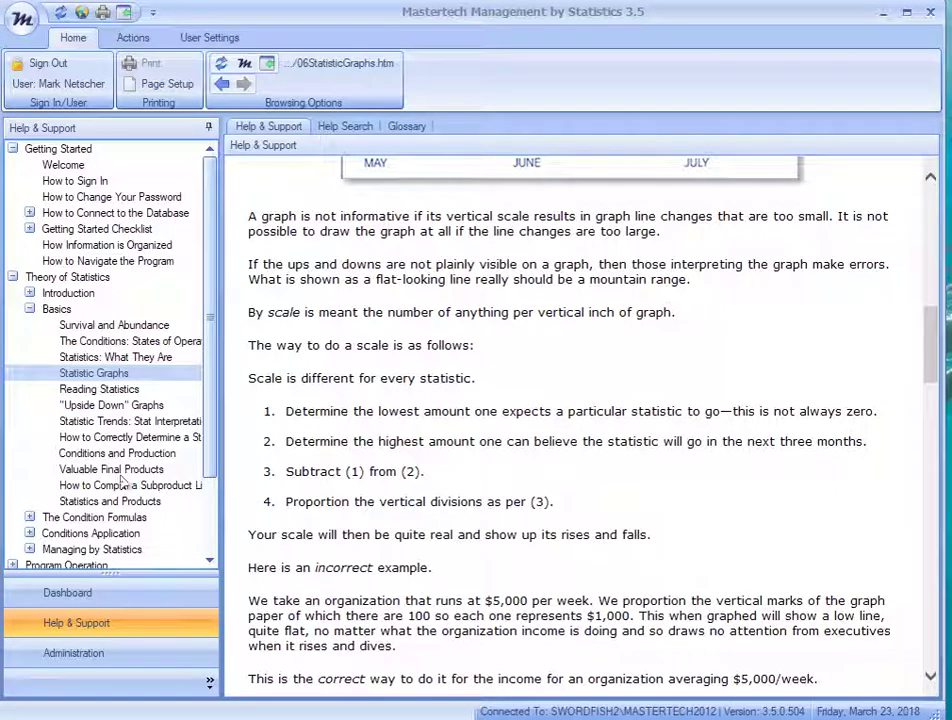
Open the Reading Statistics help article and examine the sample graphs for each condition
click(64, 388)
scroll(440, 500, down, 1)
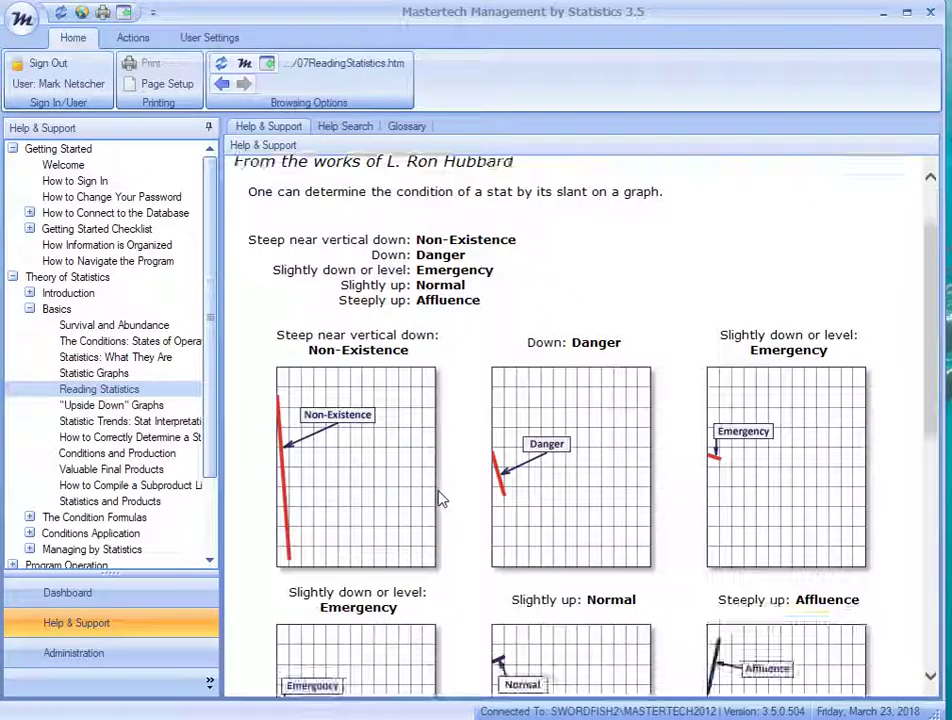
scroll(440, 500, down, 4)
scroll(440, 500, up, 3)
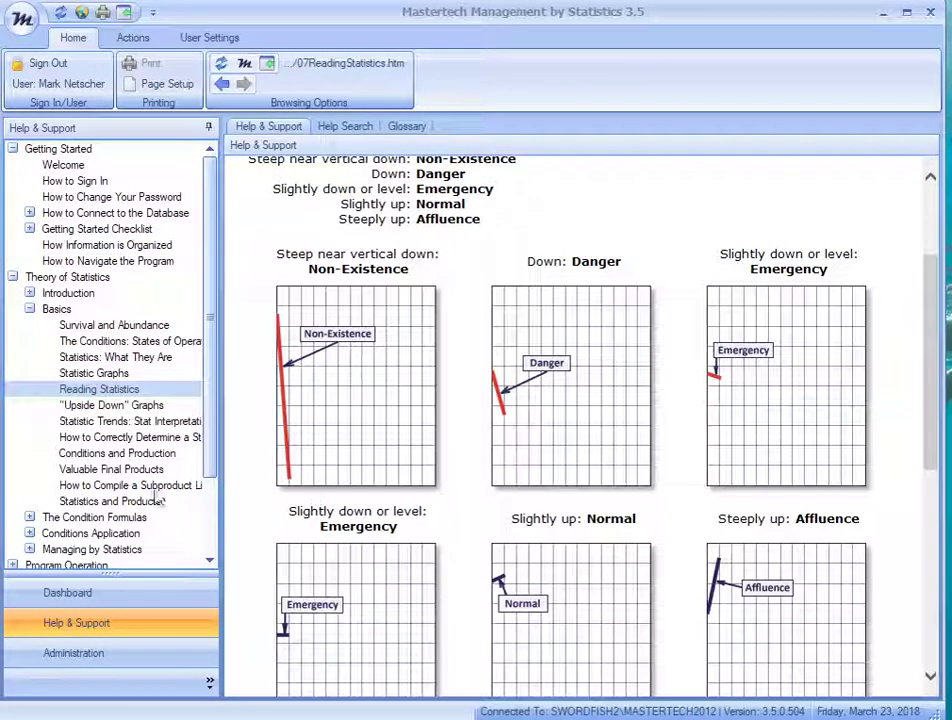
Read the Conditions and Production help article and open the list of articles under The Condition Formulas
click(116, 455)
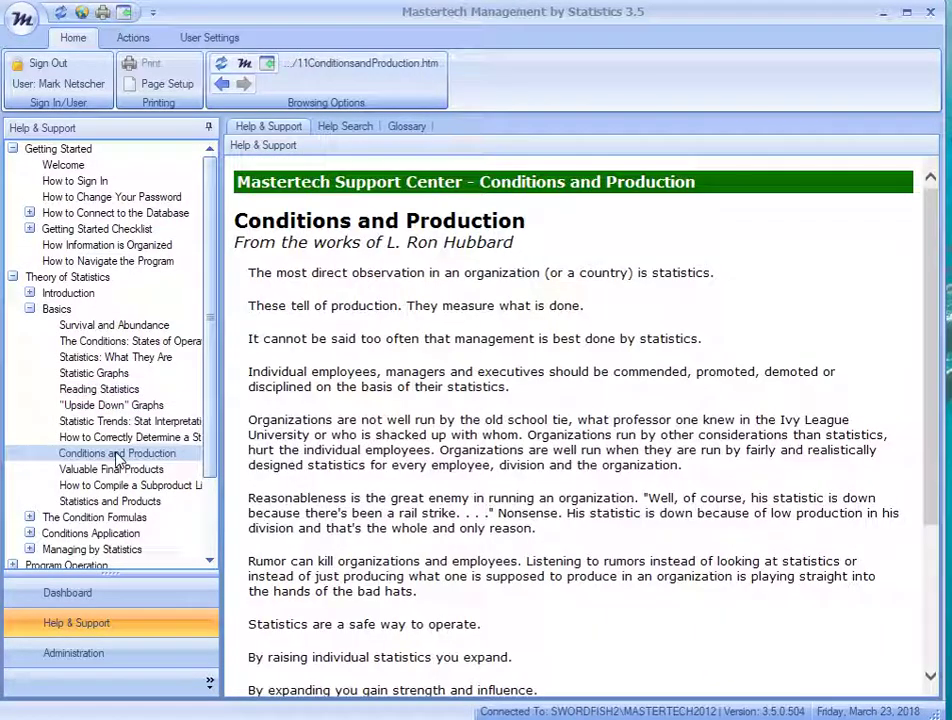
scroll(290, 390, down, 4)
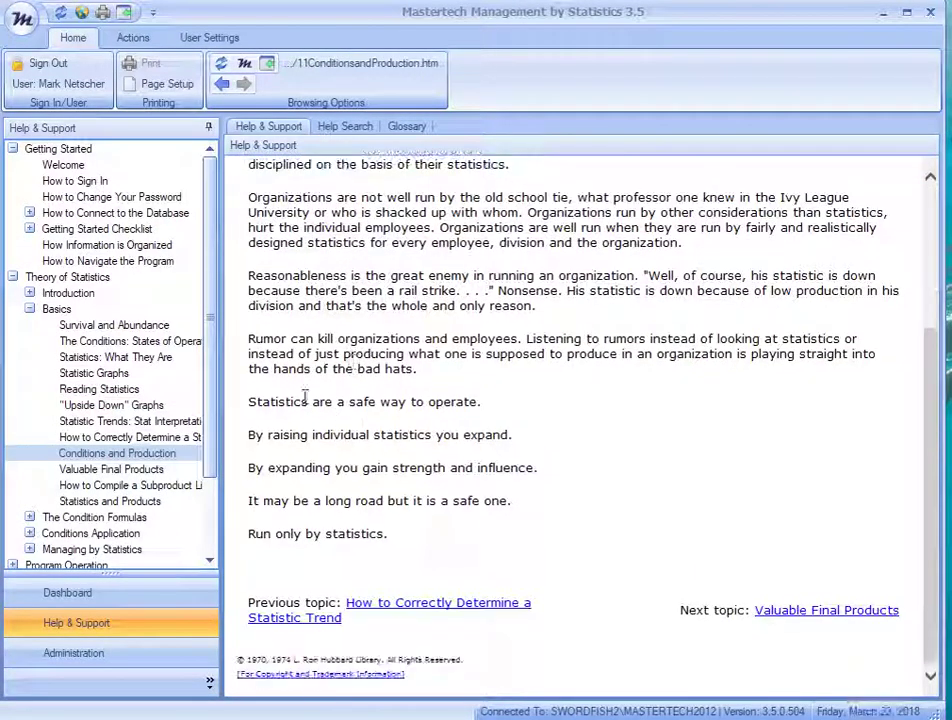
click(30, 518)
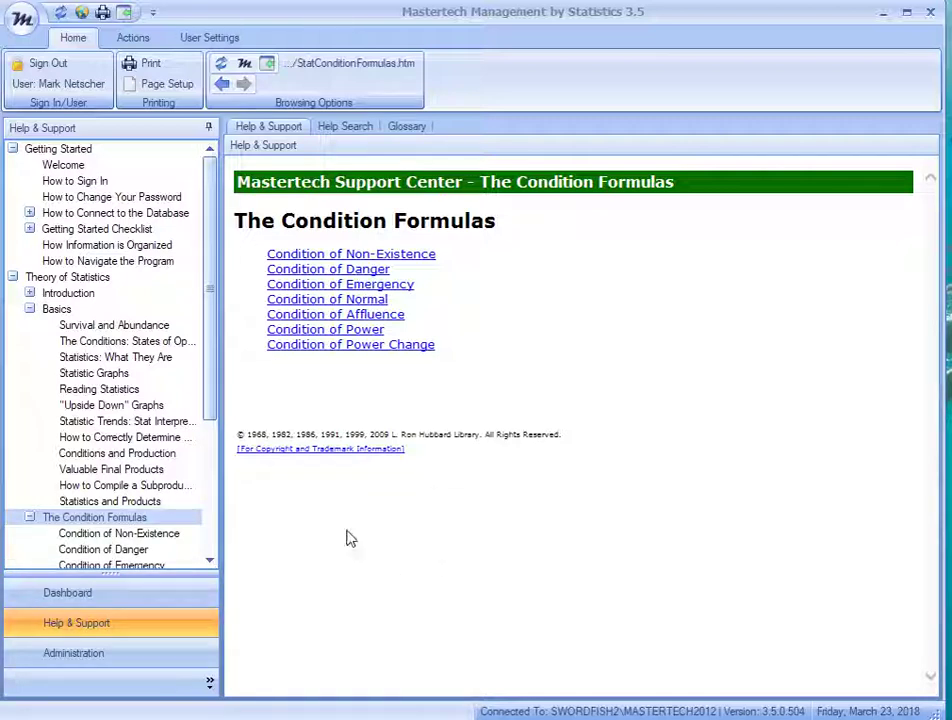
Return to the dashboard and examine the combined Cash vs. Bills graph alongside the separate Bills and Cash graphs
click(121, 595)
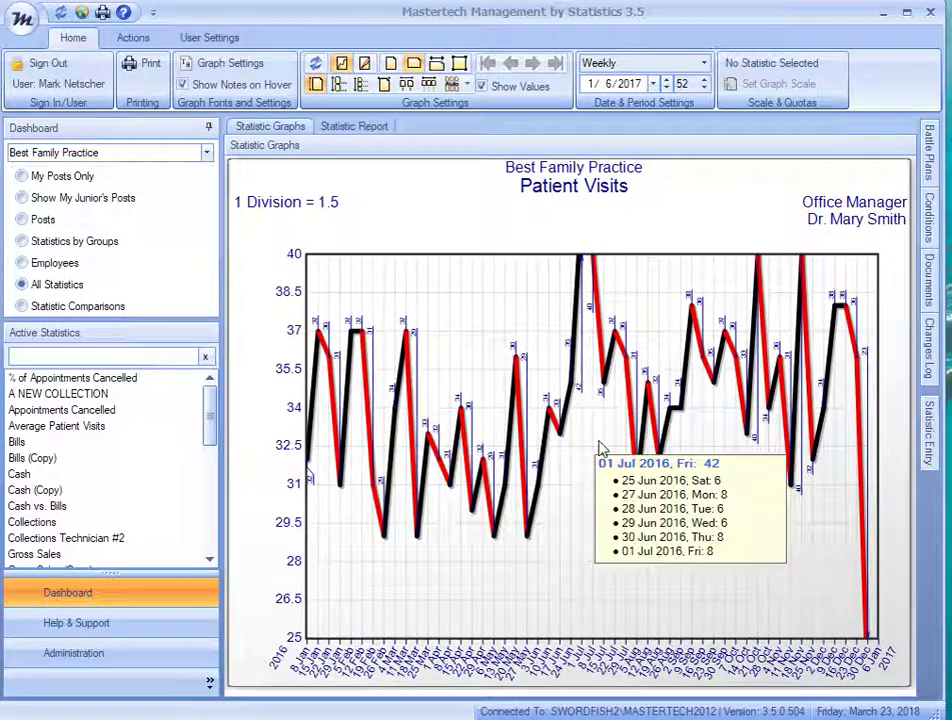
mouse_move(574, 429)
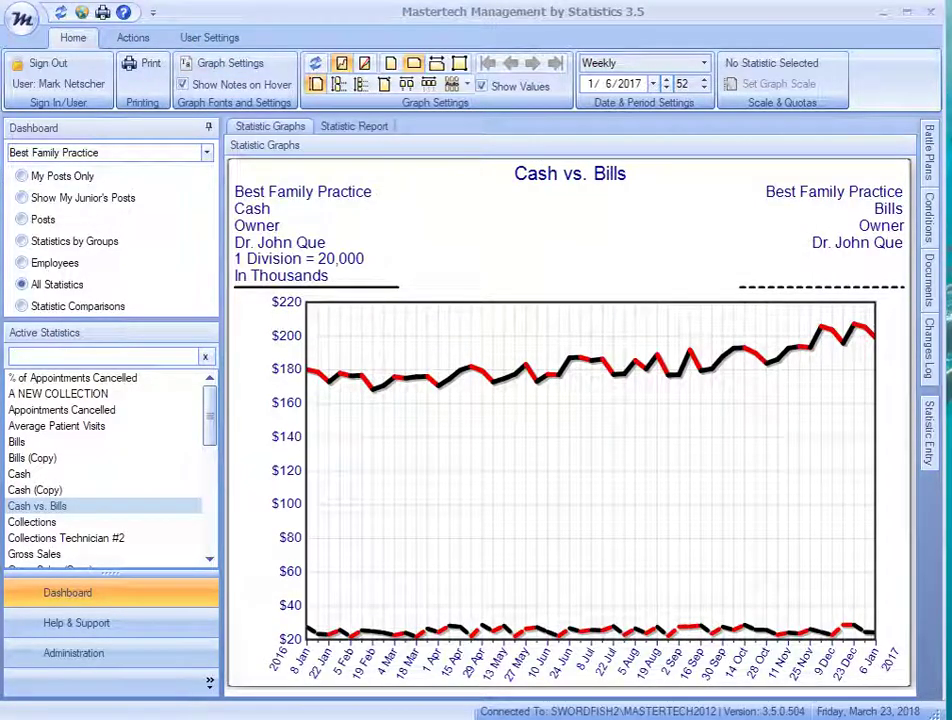
click(60, 285)
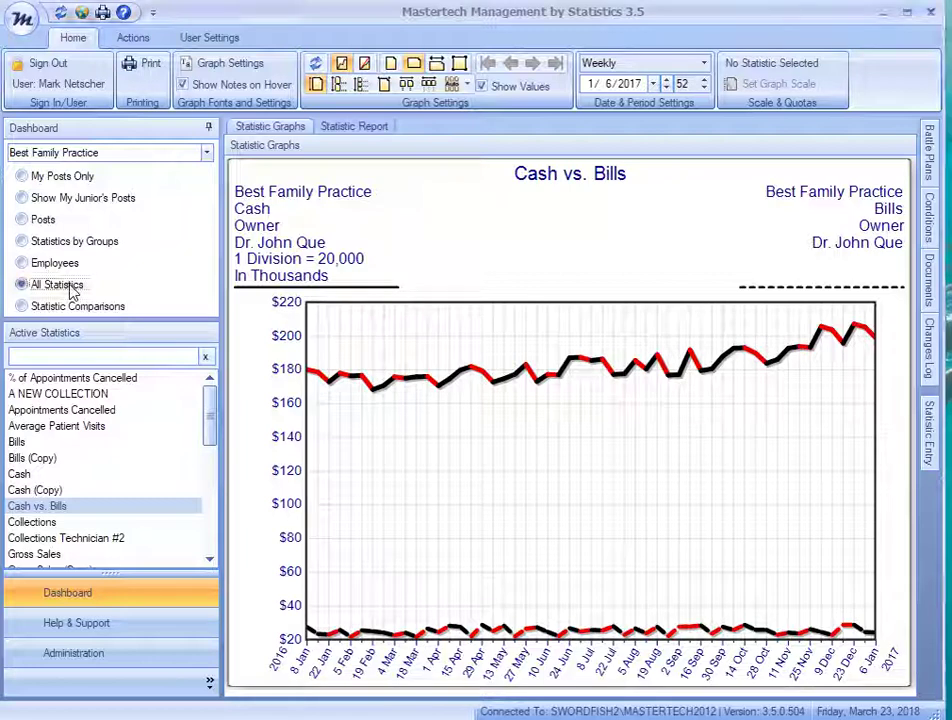
click(36, 507)
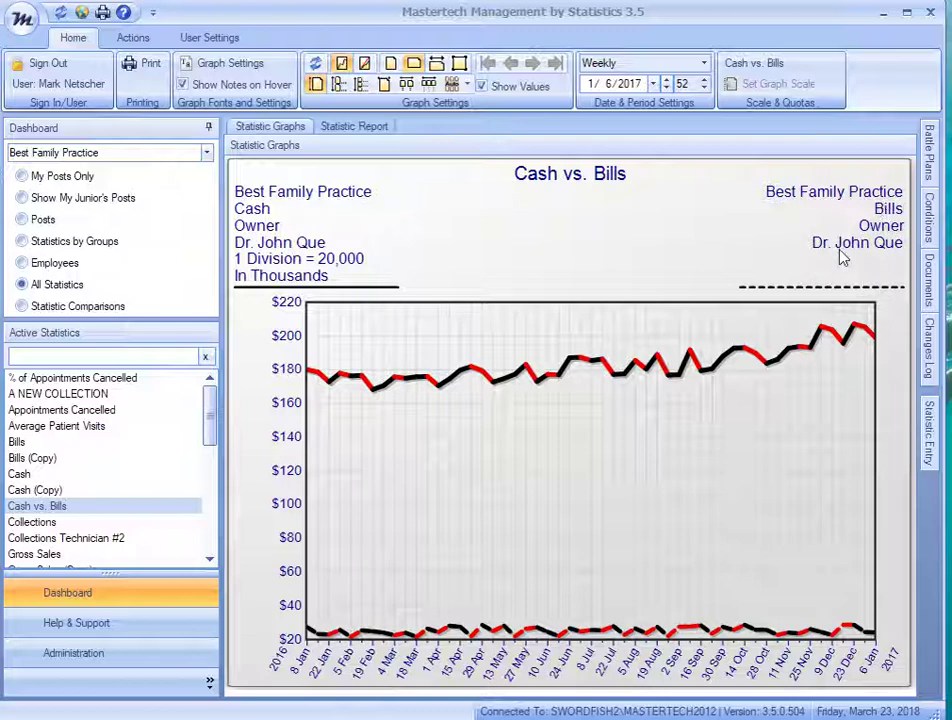
mouse_move(818, 351)
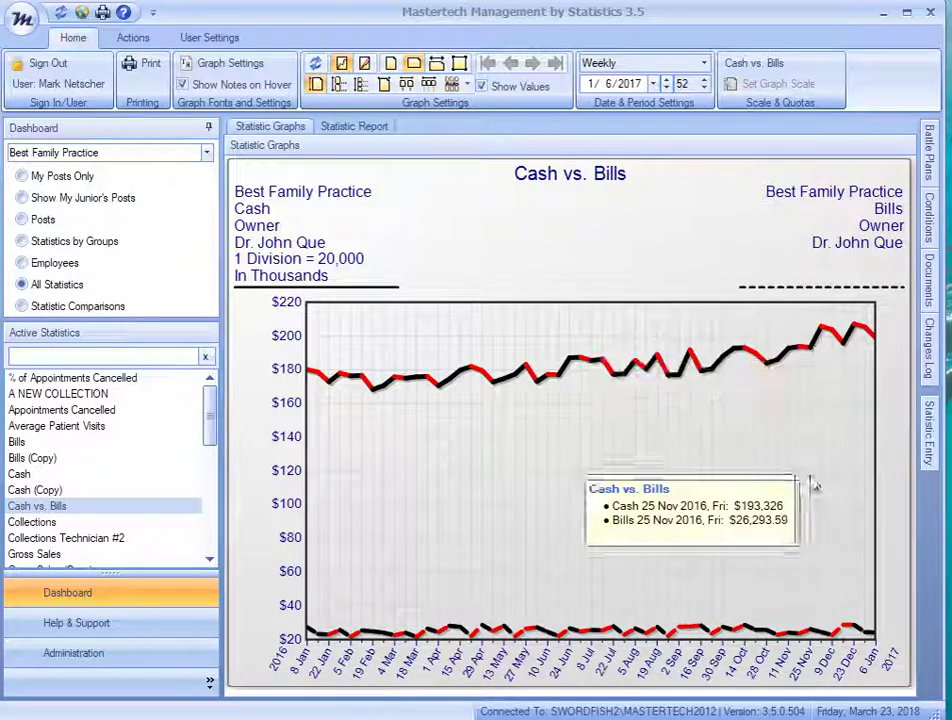
click(16, 443)
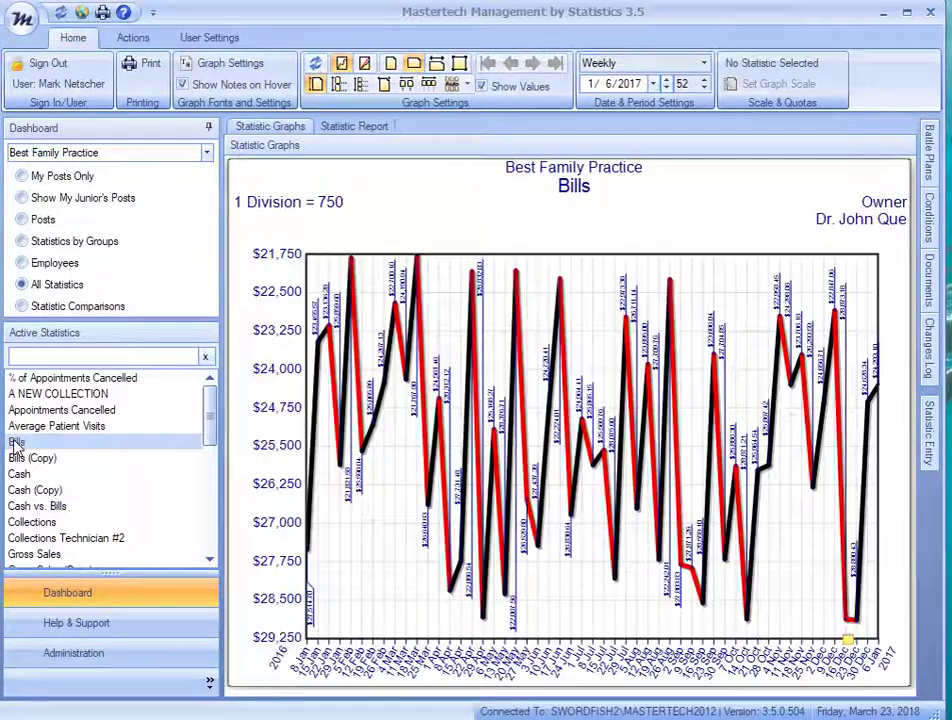
click(19, 475)
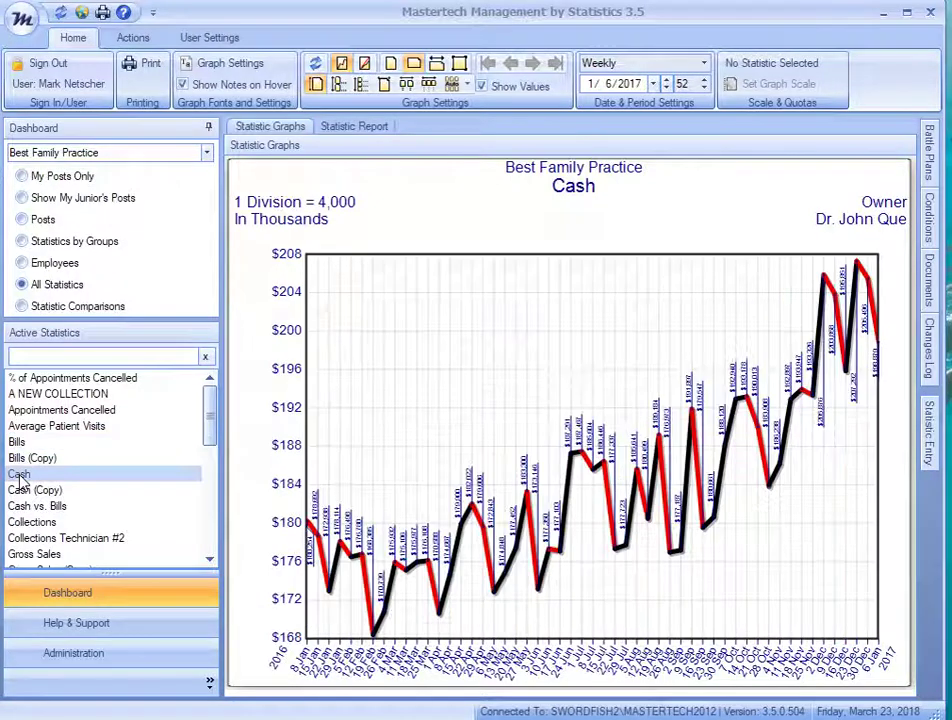
click(33, 508)
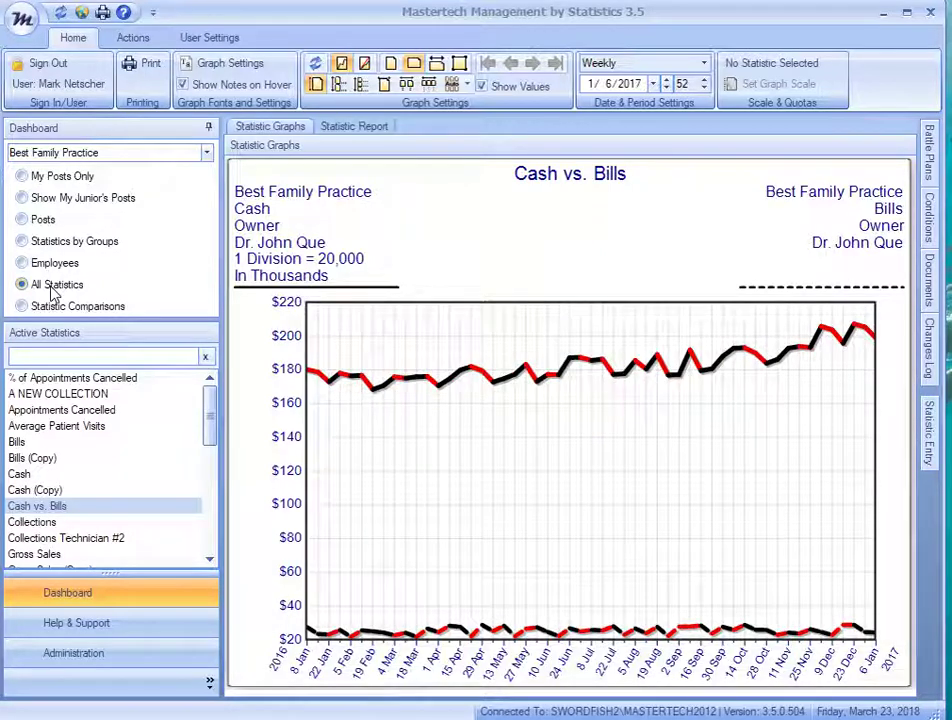
Switch the dashboard to Statistic Comparisons and look through the statistics available for Statistic 1 and Statistic 2
click(22, 307)
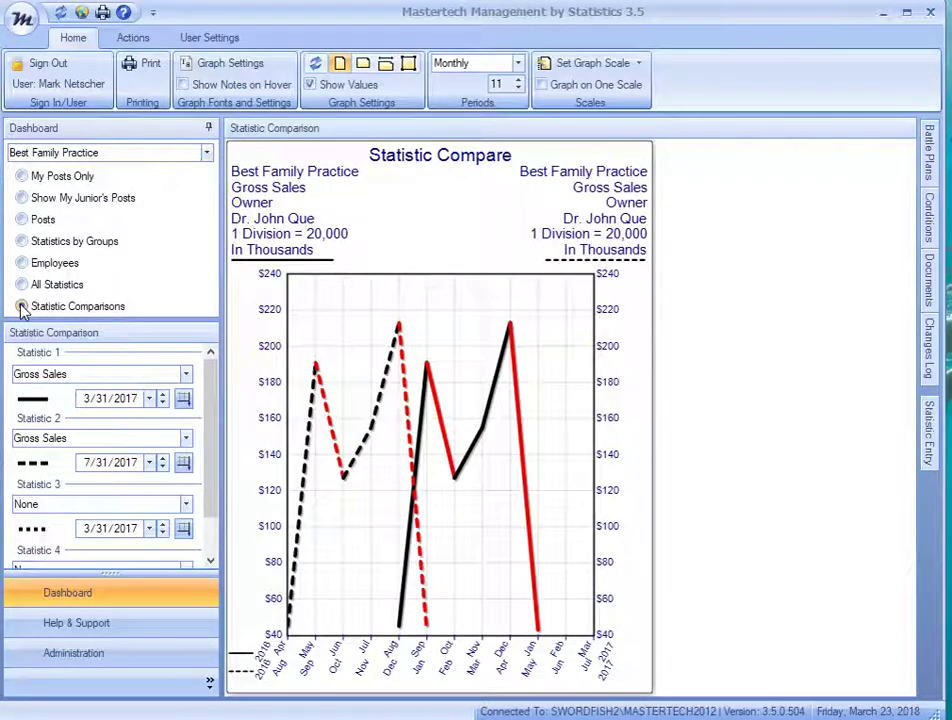
click(185, 374)
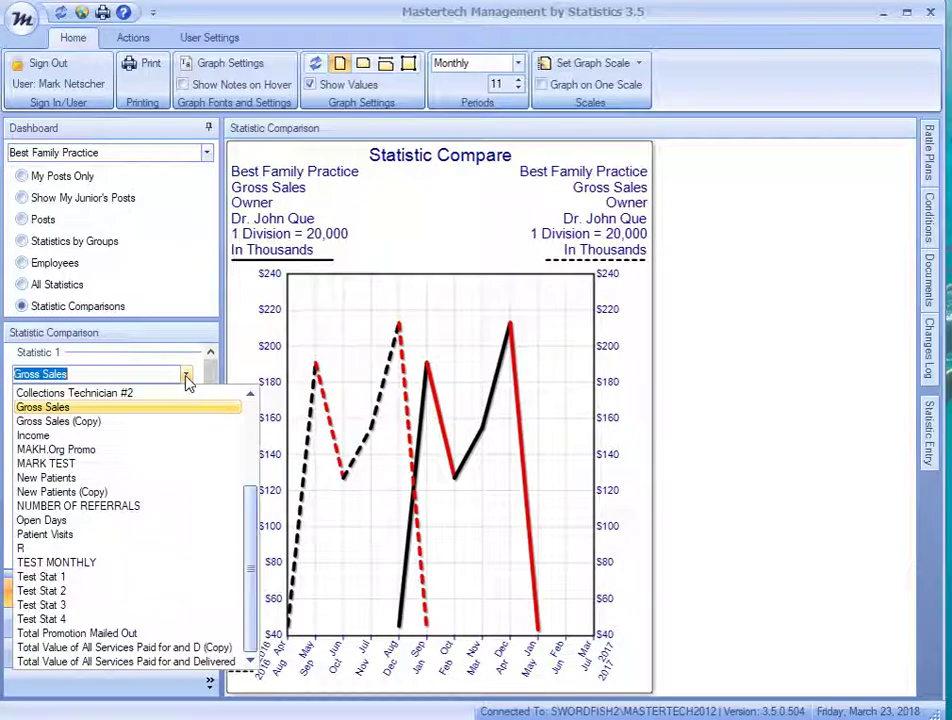
click(187, 380)
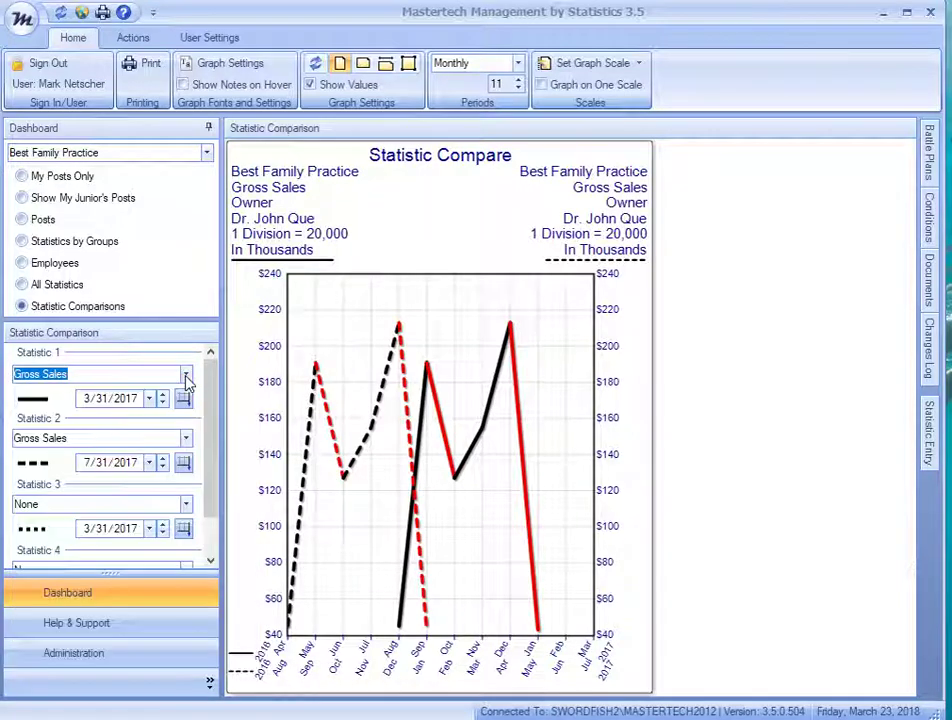
click(187, 440)
click(187, 440)
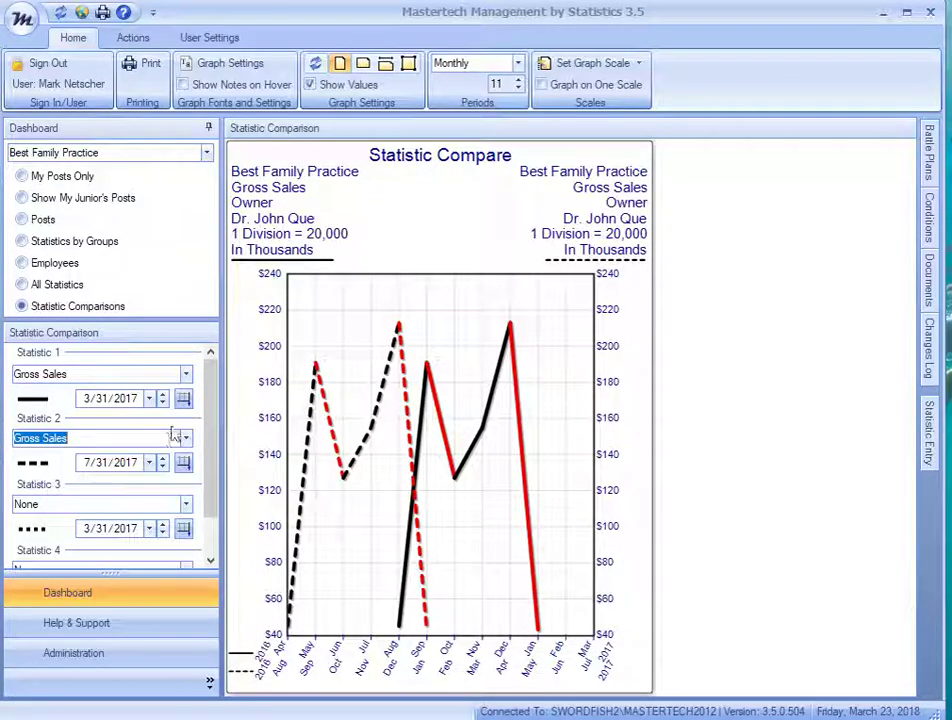
Apply the Statistic 1 date 3/31/2017 to the compared statistics and advance the Statistic 2 date to 6/30/2017
click(180, 403)
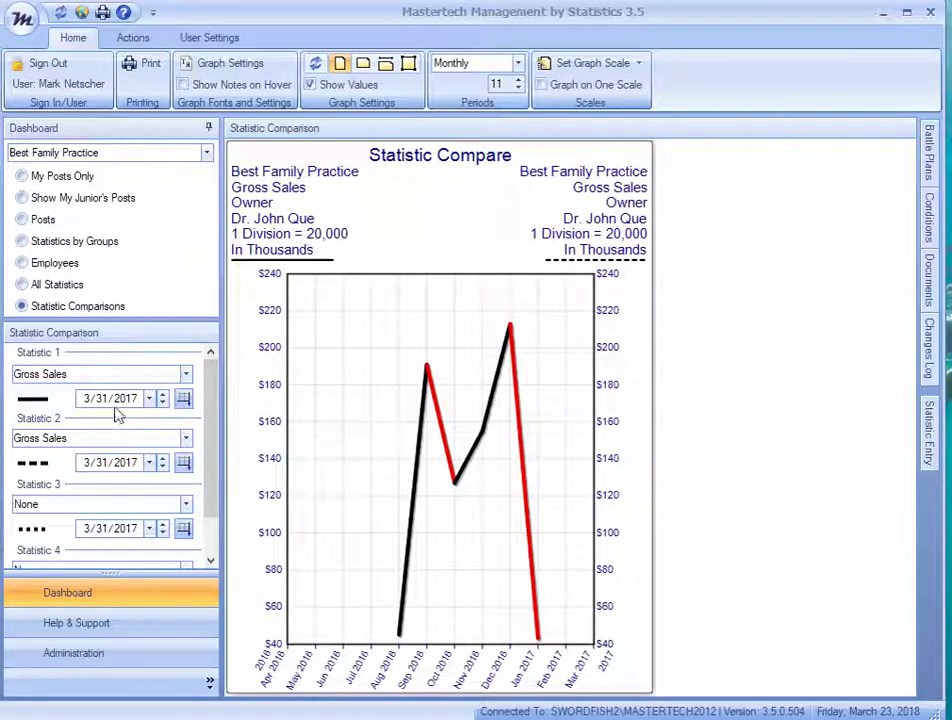
click(163, 459)
click(163, 459)
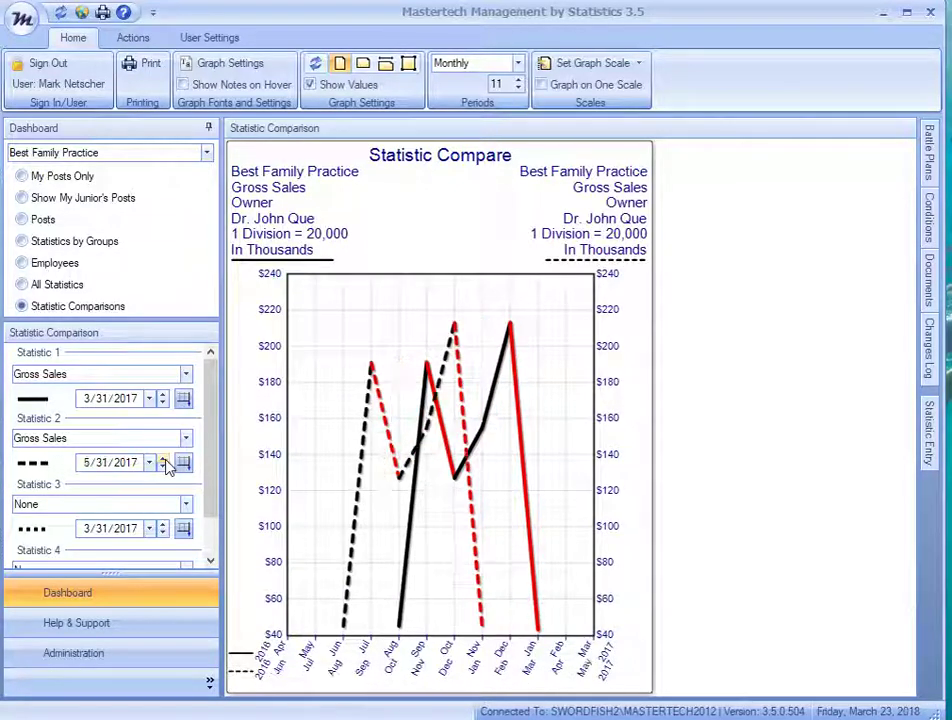
click(163, 459)
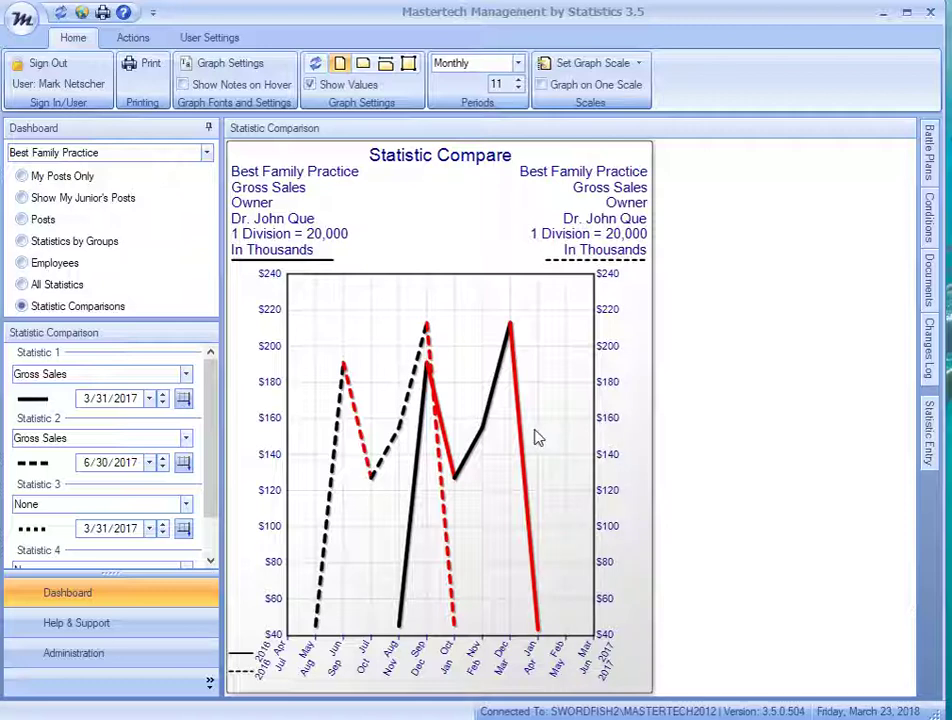
mouse_move(212, 410)
mouse_down()
mouse_move(212, 458)
mouse_move(213, 388)
mouse_up()
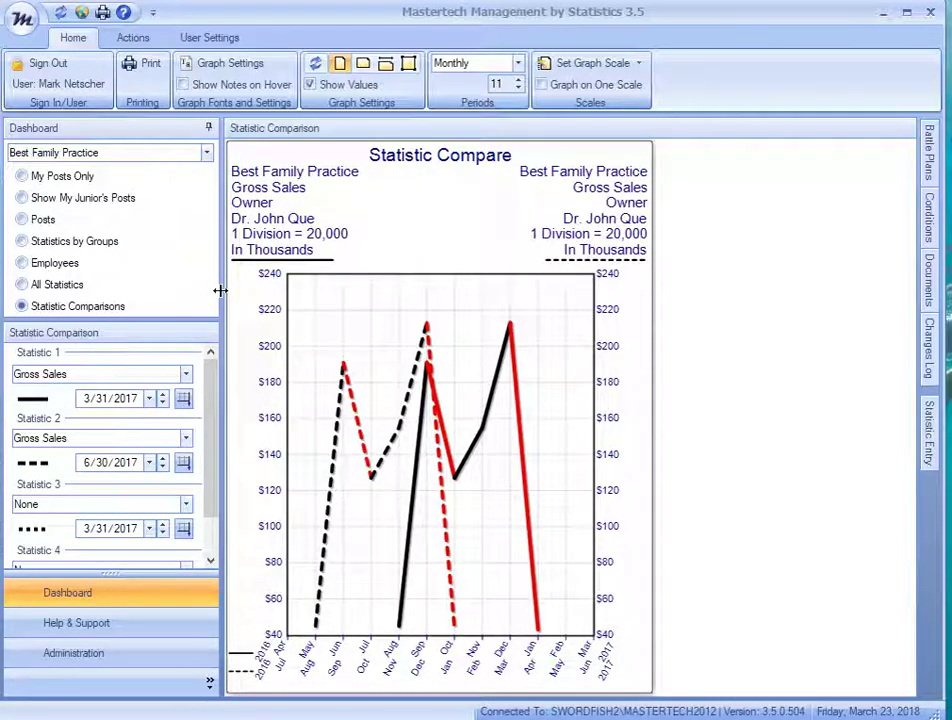
Open the Cloud Access Manager and review the account information, companies, statistic groups, statistics and users enabled for the cloud
click(80, 13)
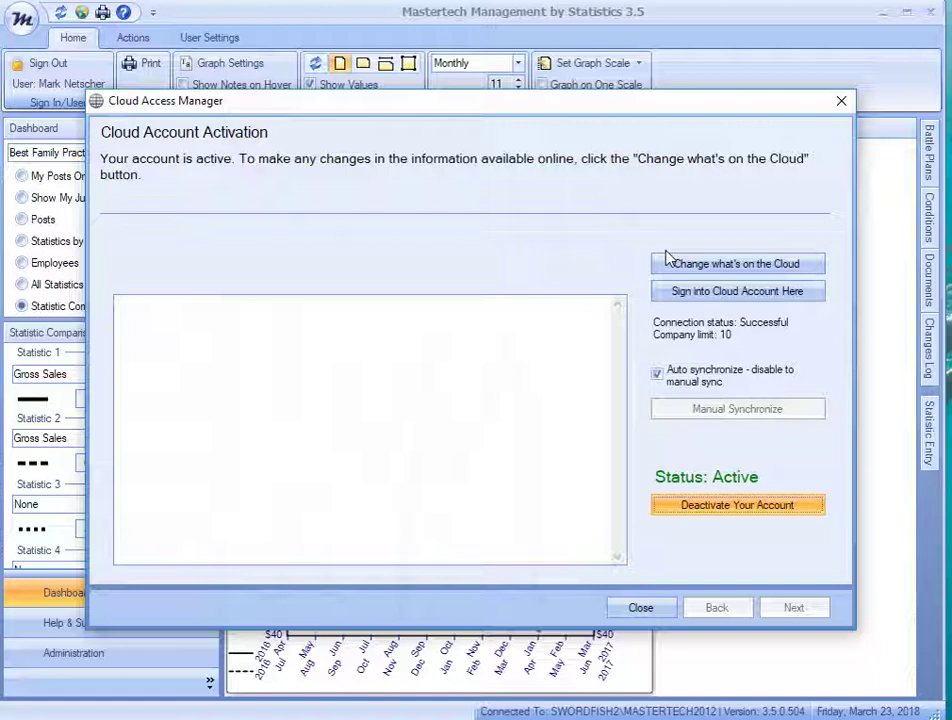
click(729, 263)
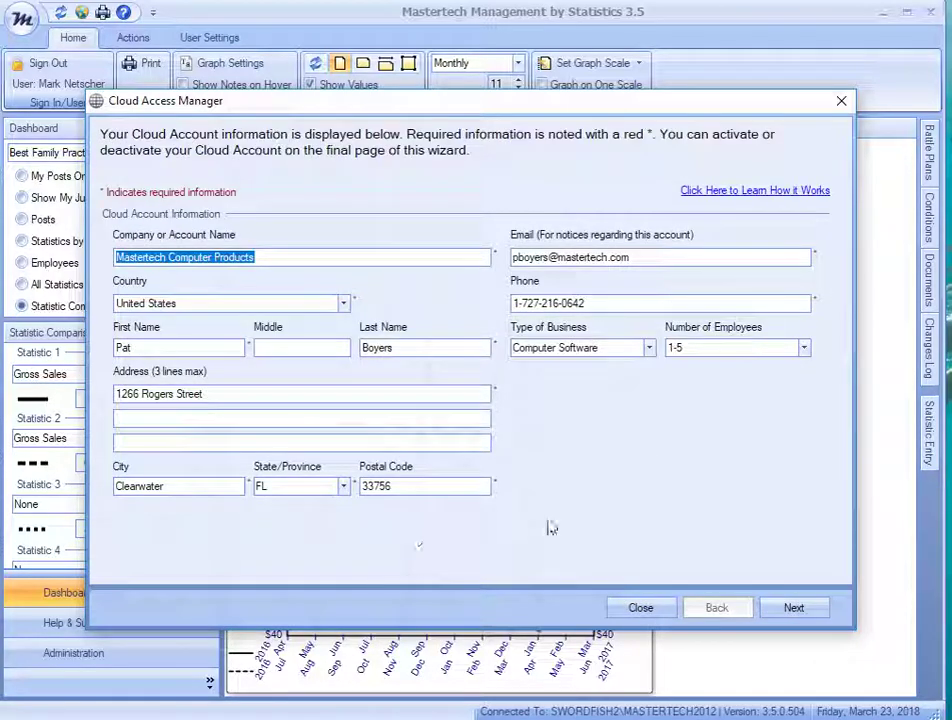
click(790, 608)
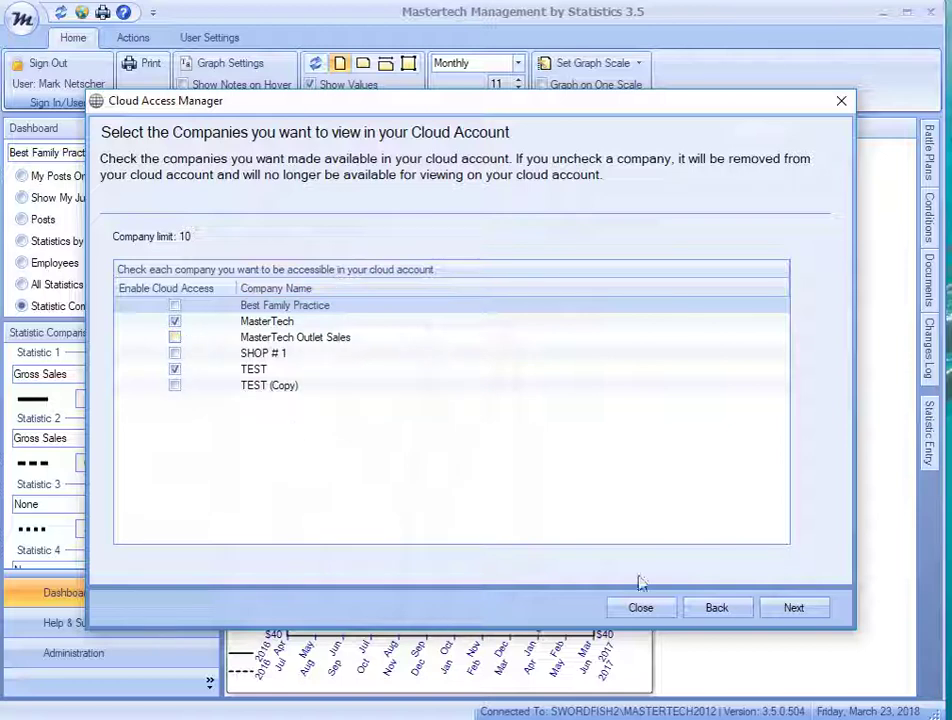
click(818, 616)
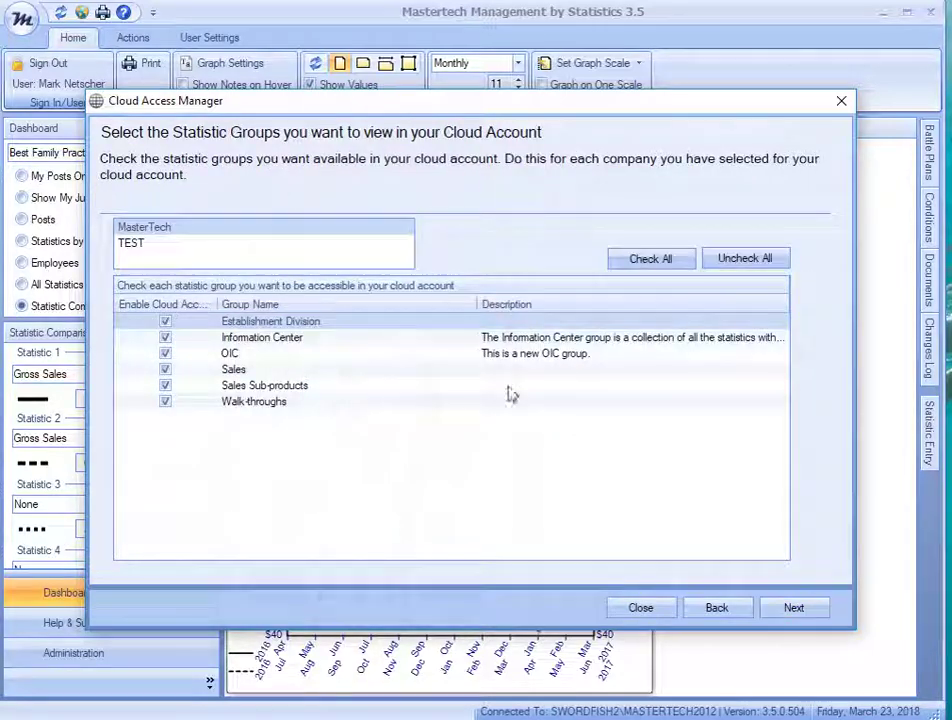
click(790, 609)
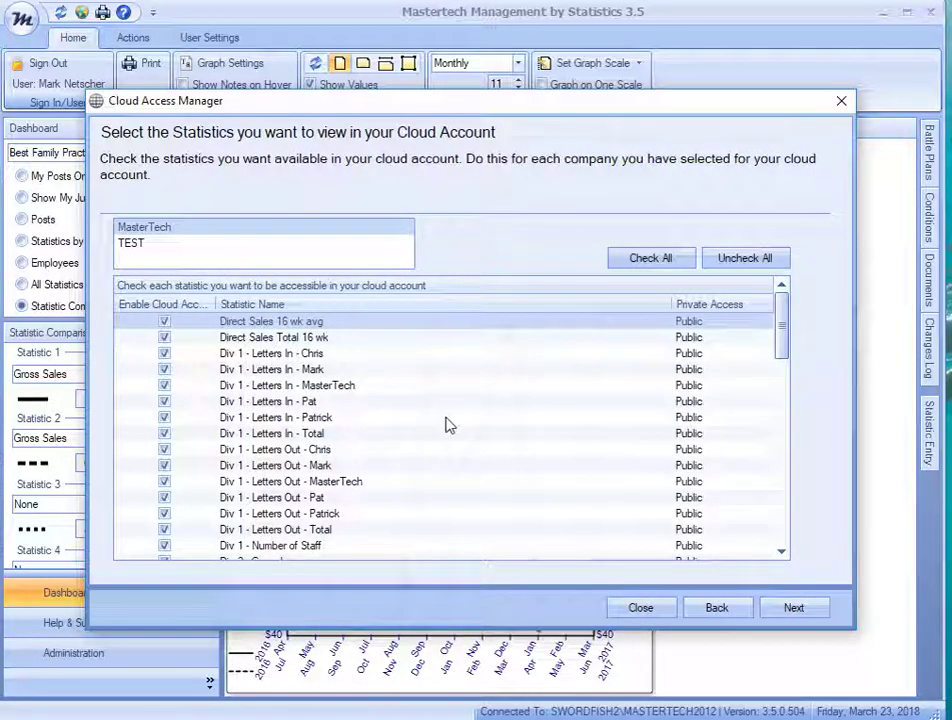
click(773, 610)
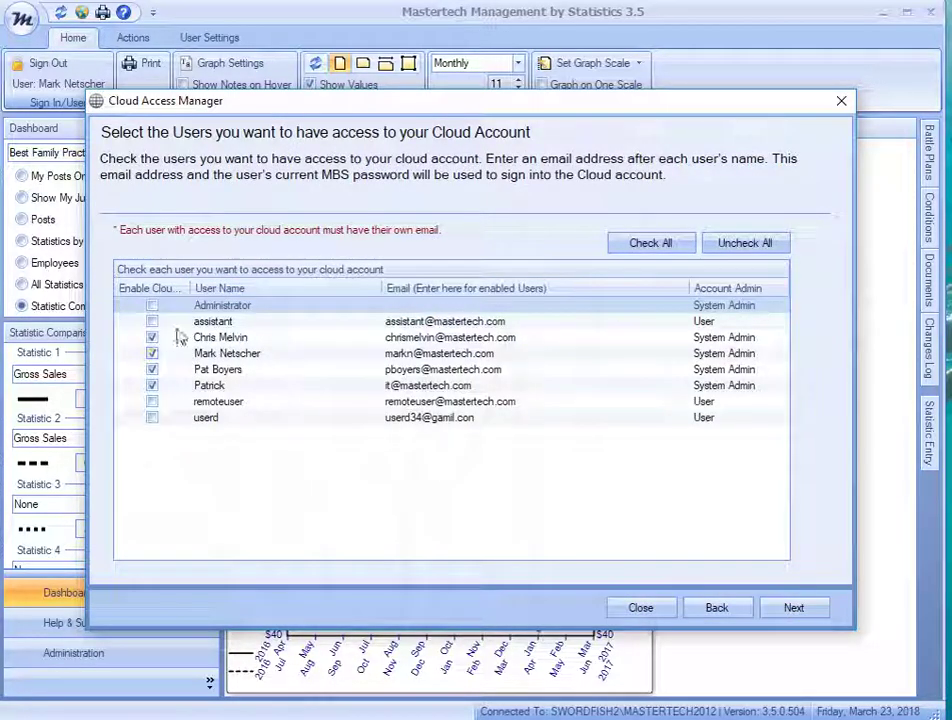